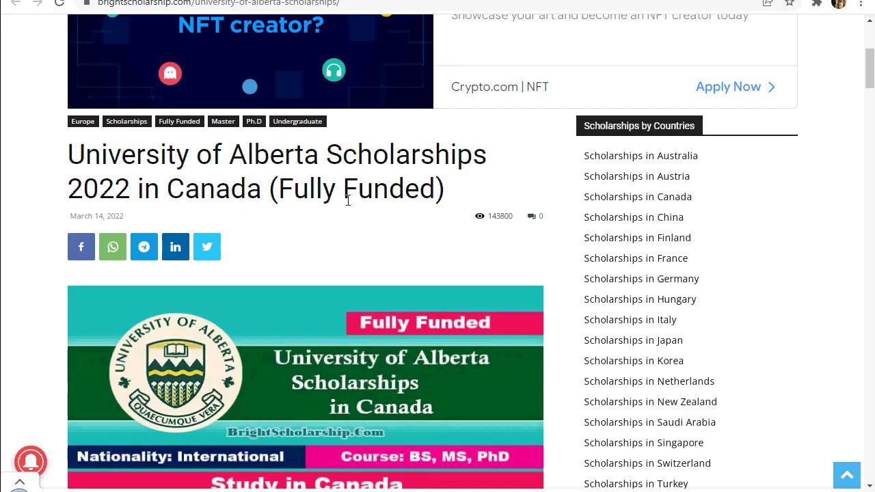
Scroll past the Table of Contents to the 'University of Alberta Scholarships 2022 for International Students' introduction
scroll(345, 198, down, 1)
scroll(350, 203, down, 3)
scroll(350, 203, down, 5)
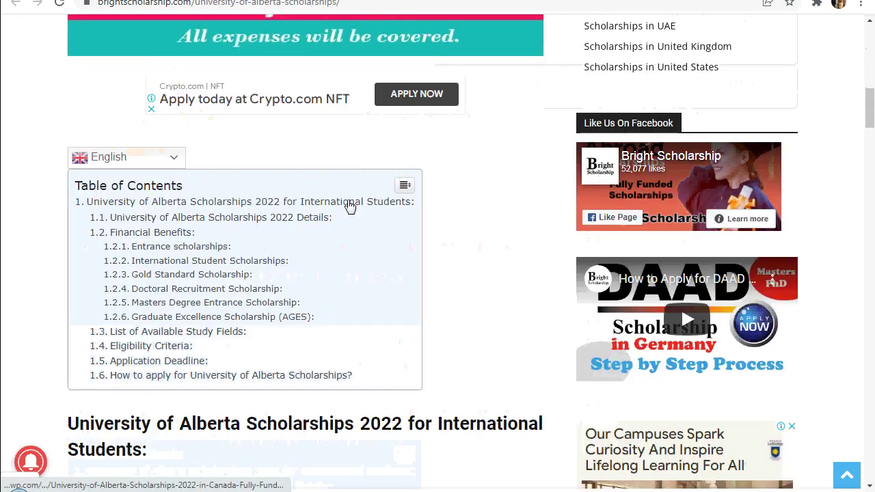
scroll(350, 206, down, 1)
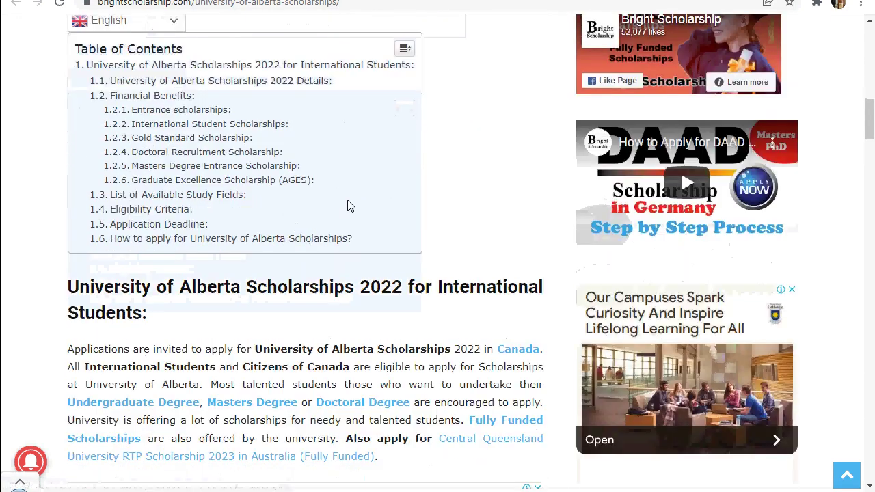
scroll(350, 206, down, 1)
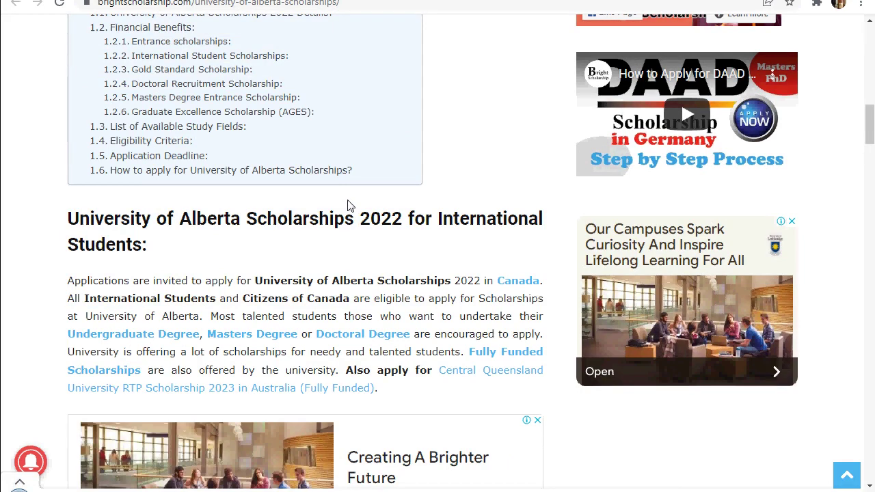
scroll(348, 205, down, 2)
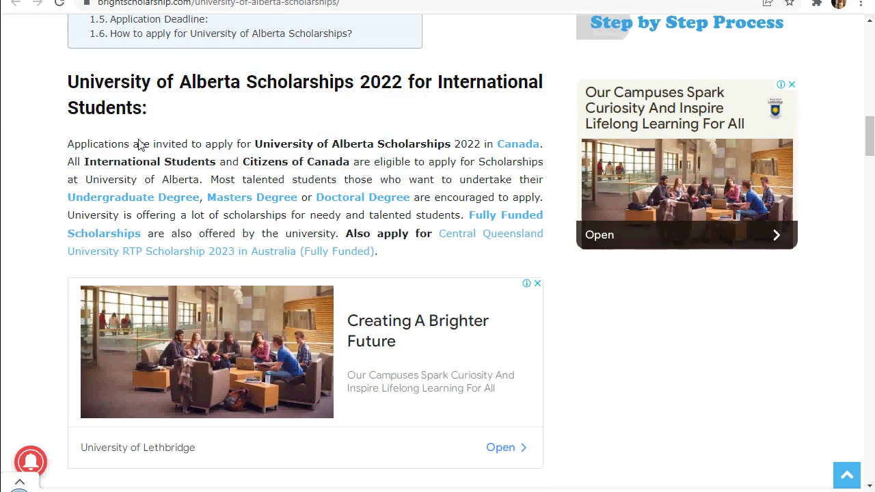
Highlight 'University of Alberta Scholarships' and 'International Students and Citizens of Canada' in the introduction
scroll(82, 118, down, 1)
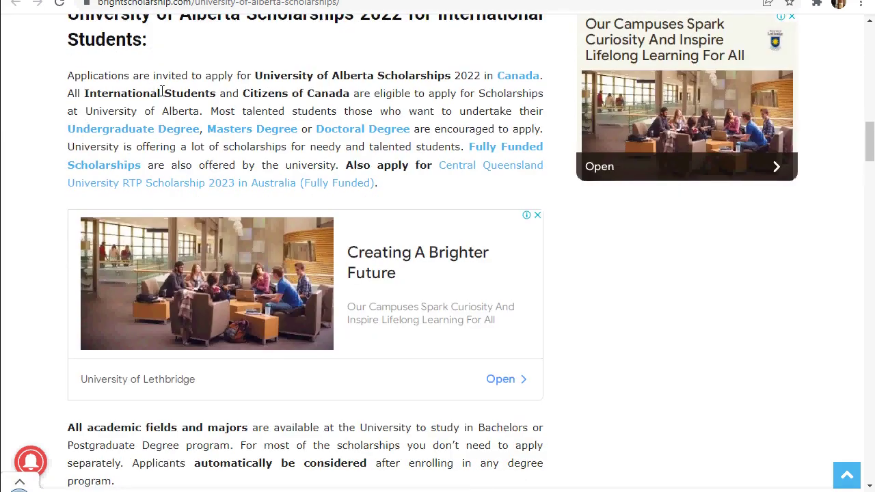
drag(258, 77, 456, 72)
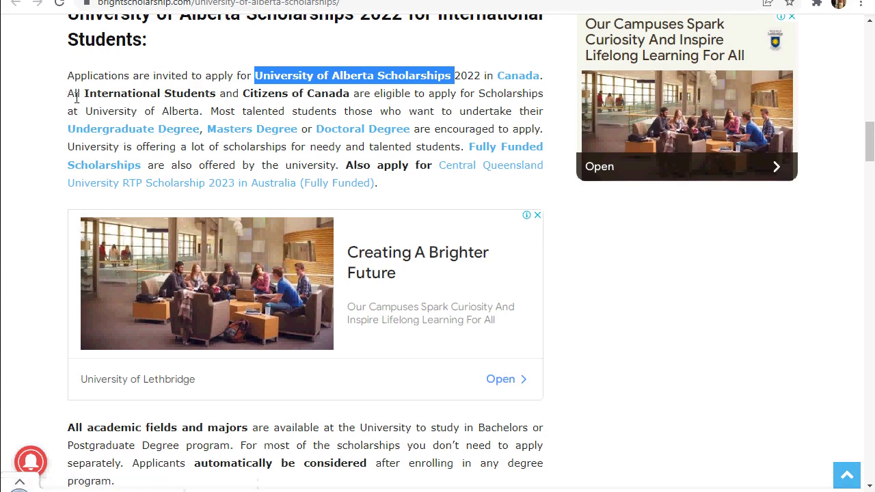
drag(76, 96, 319, 95)
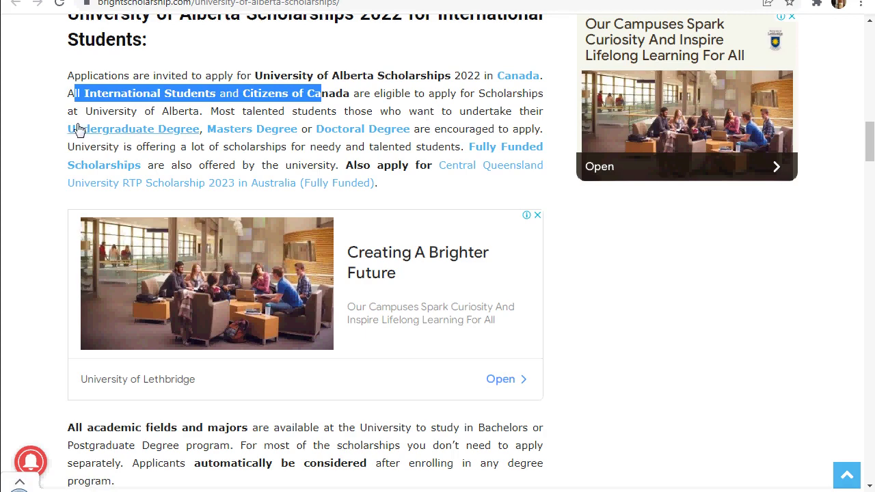
Highlight the phrase about the most talented students, then continue to the details list
scroll(123, 121, down, 1)
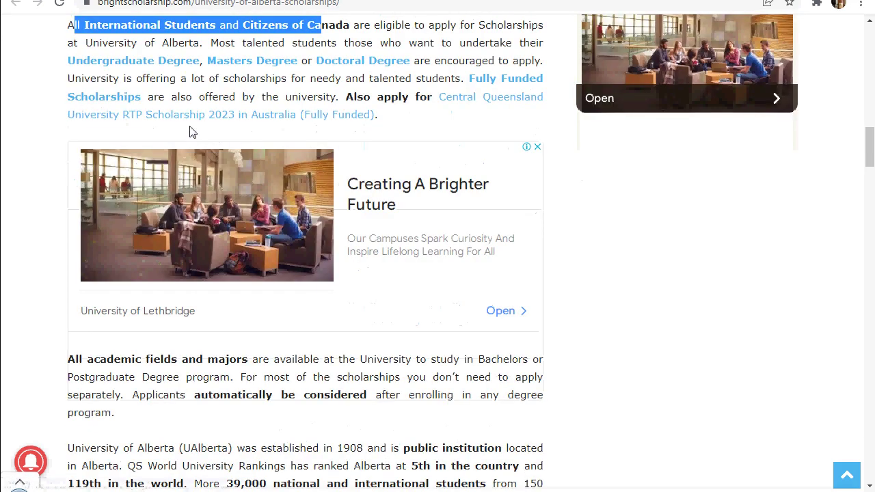
scroll(190, 130, down, 1)
scroll(190, 129, up, 2)
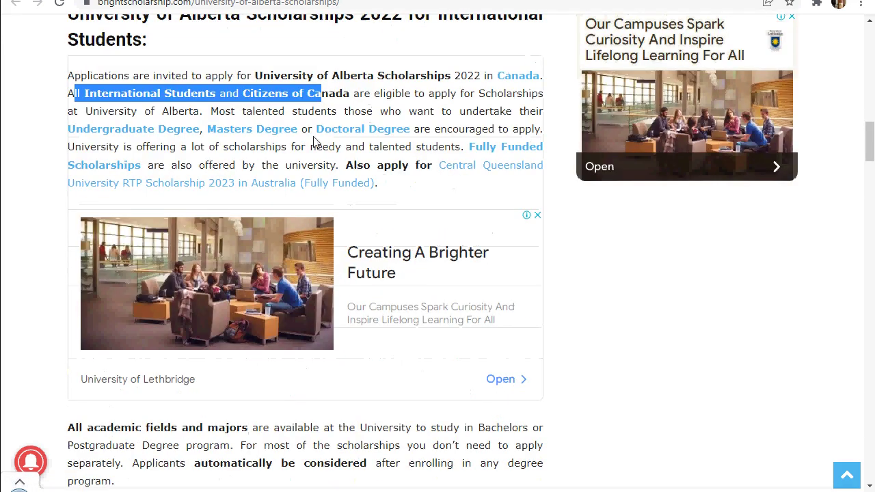
drag(219, 113, 389, 113)
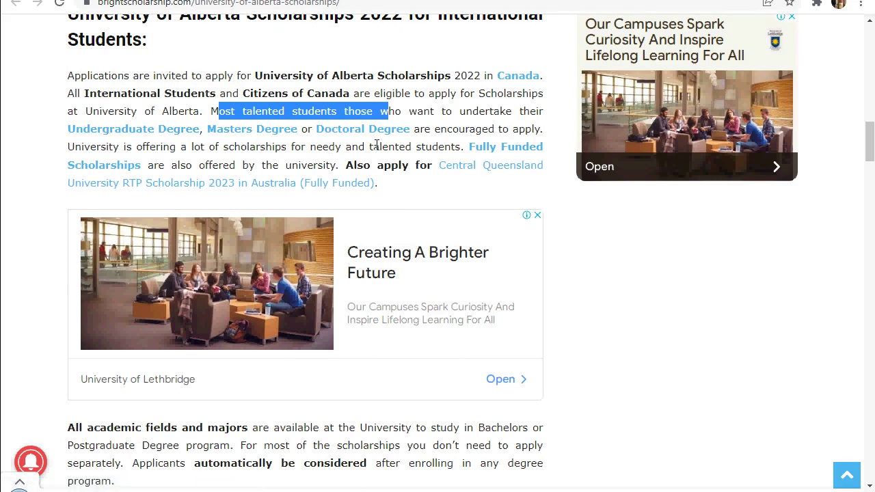
scroll(251, 149, down, 3)
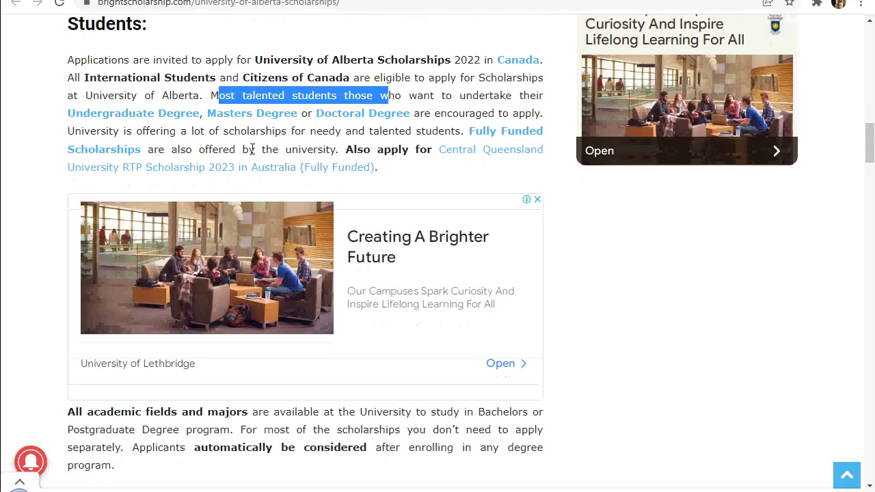
scroll(252, 149, down, 2)
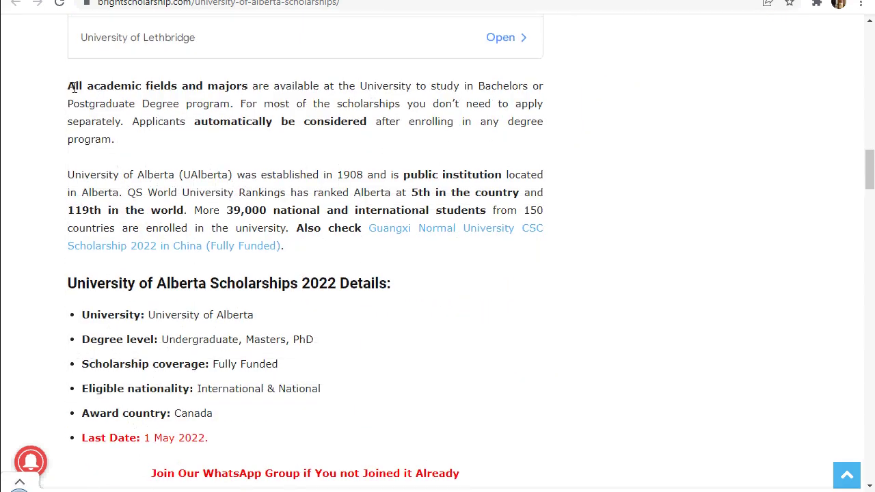
Highlight 'All academic fields and majors', 'Postgraduate Degree' and the Scholarships 2022 Details heading
drag(74, 87, 252, 88)
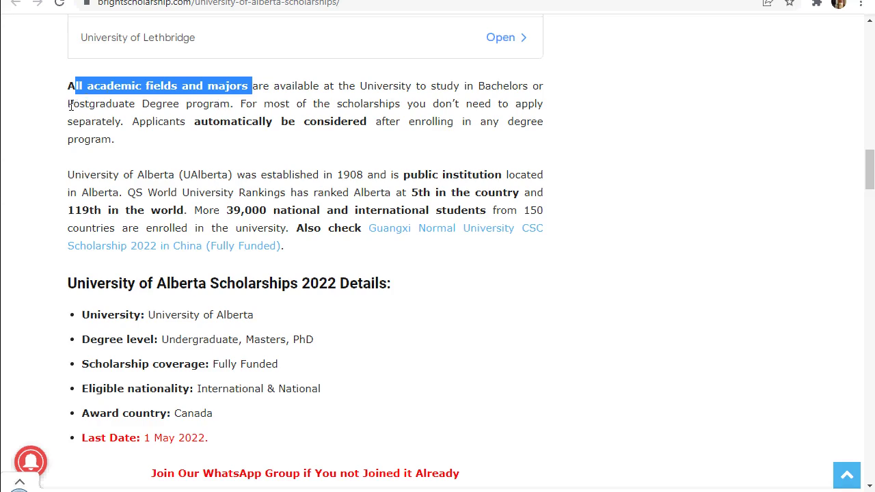
drag(71, 106, 180, 113)
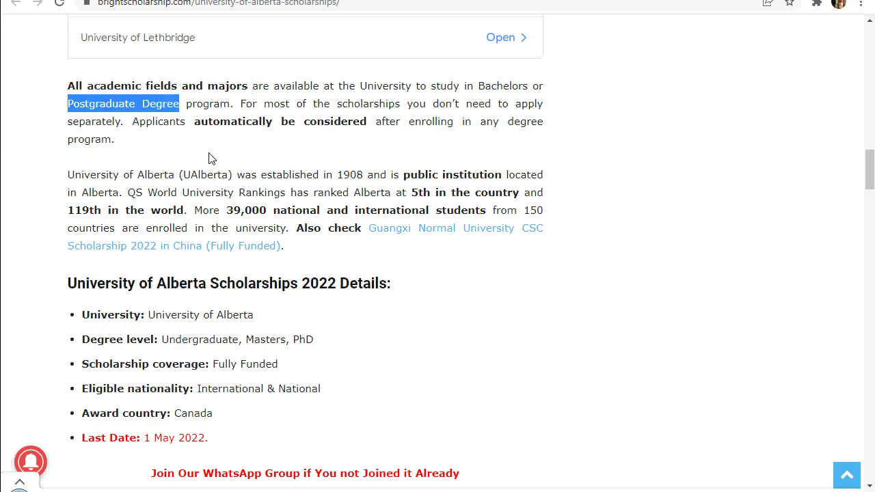
scroll(212, 159, down, 2)
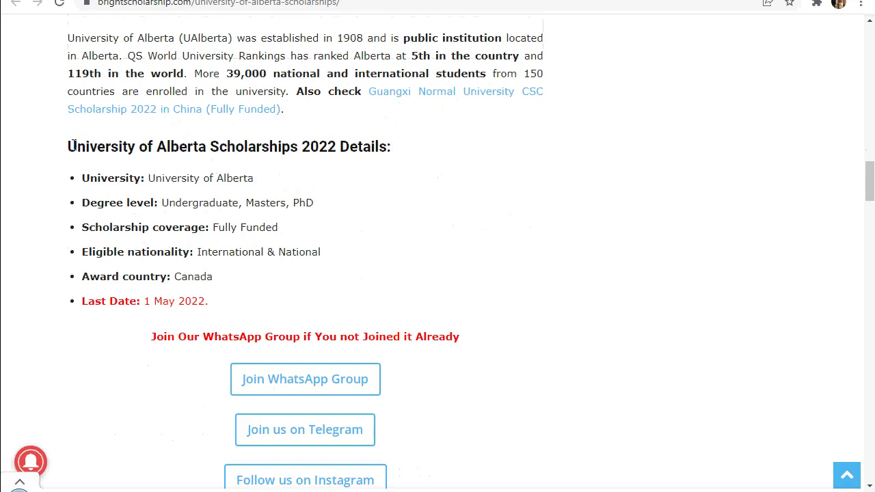
double_click(165, 146)
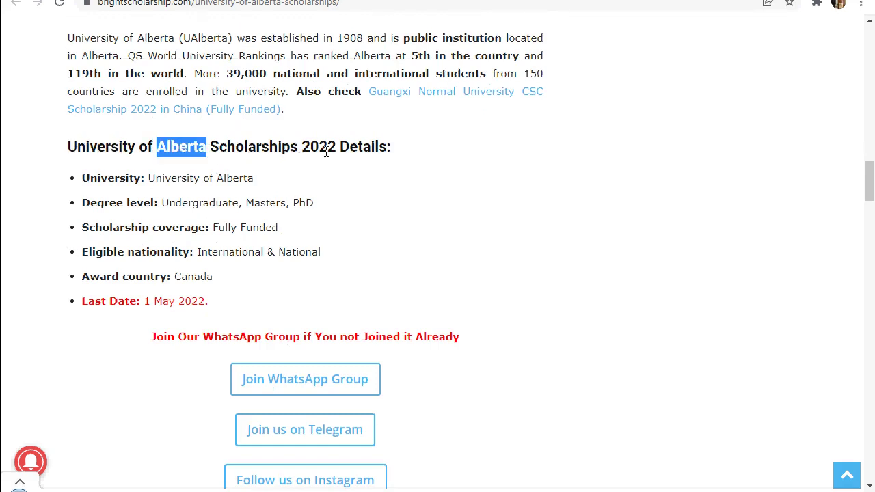
drag(386, 147, 398, 146)
drag(255, 146, 412, 157)
click(399, 164)
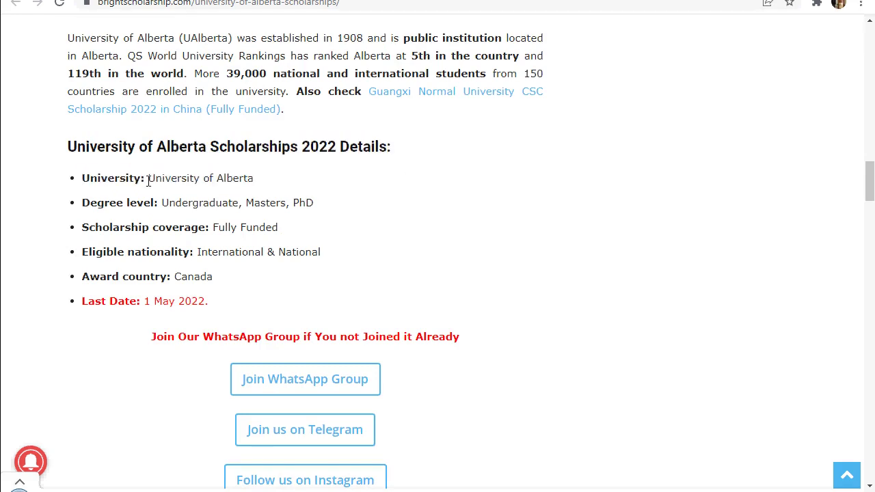
Highlight the University of Alberta, Masters/PhD level, International & National nationality and Last Date details
drag(149, 179, 257, 179)
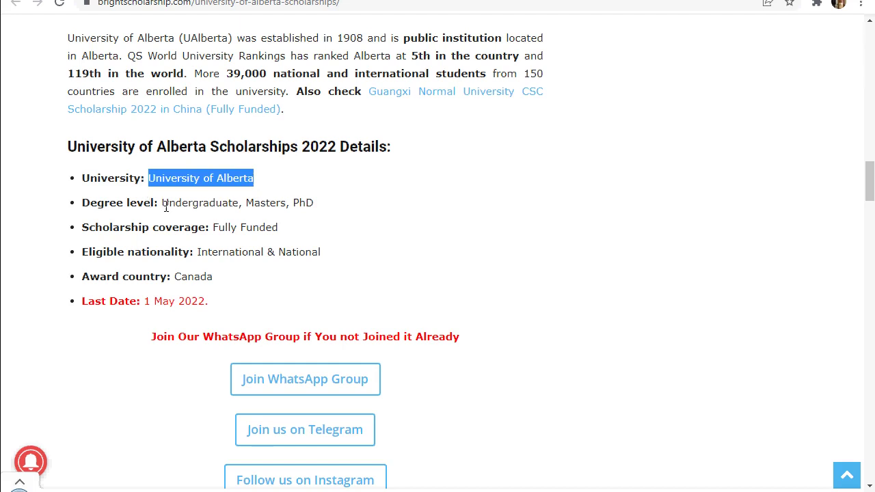
drag(162, 204, 329, 206)
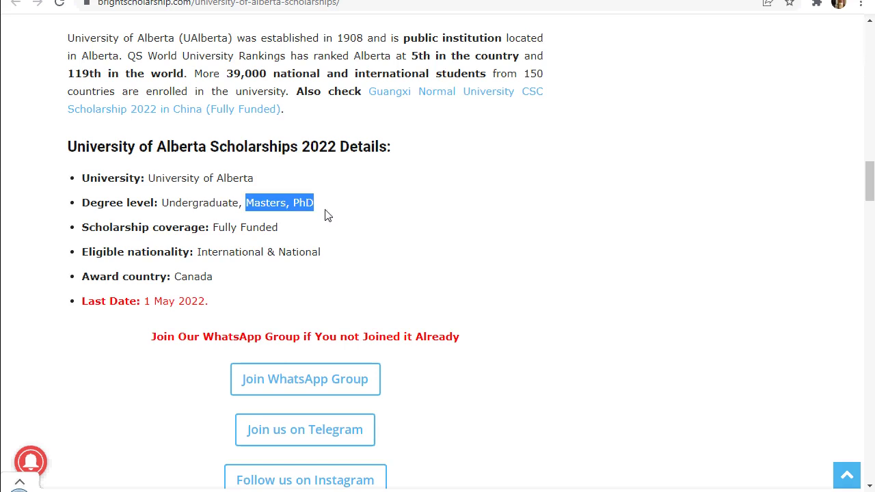
click(327, 214)
scroll(195, 245, down, 1)
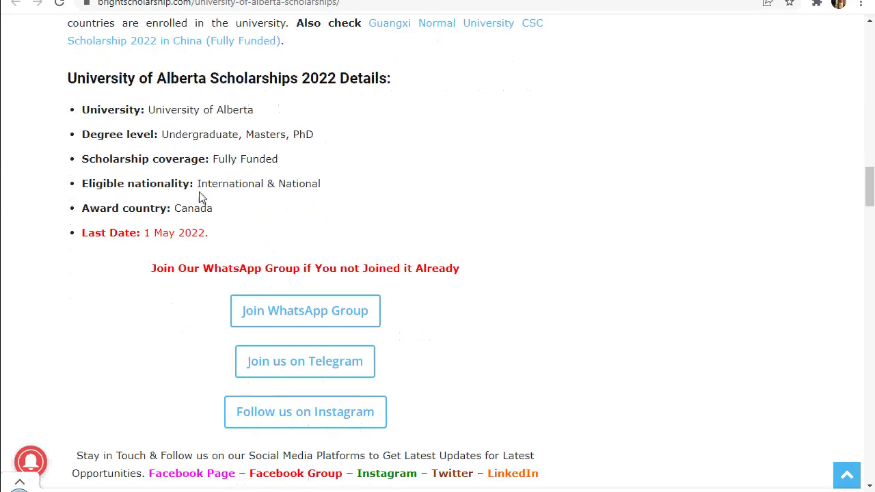
drag(199, 184, 358, 196)
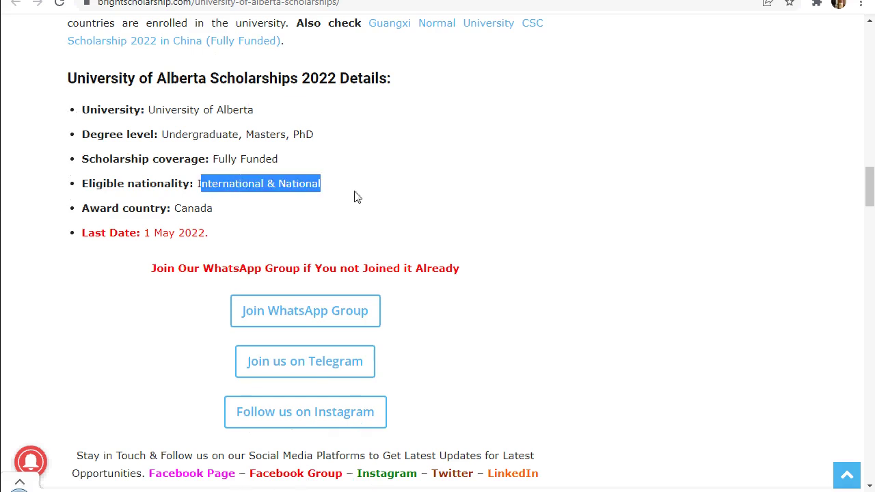
click(352, 199)
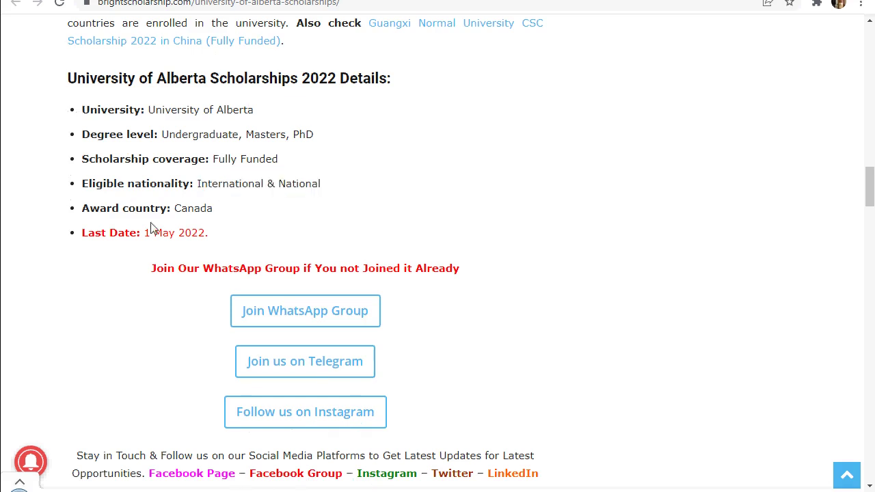
scroll(171, 224, down, 1)
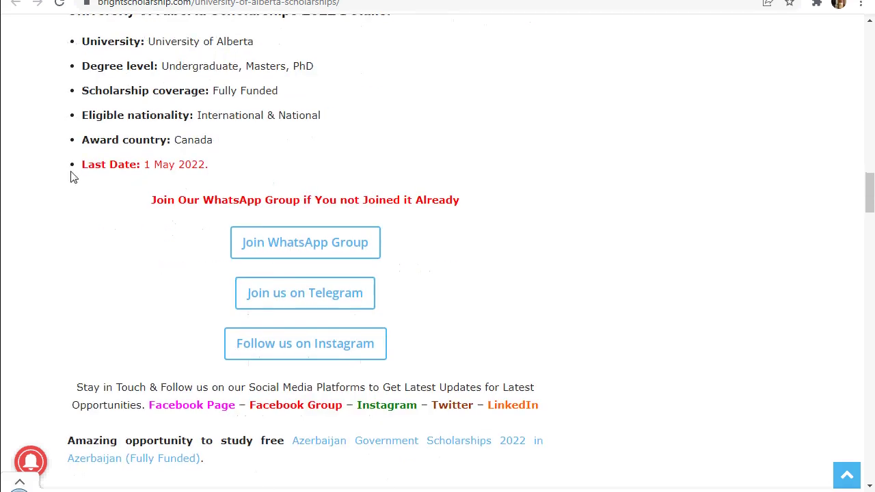
drag(83, 165, 225, 172)
click(248, 173)
Highlight the scholarship funding sources, such as the Alberta Government
scroll(242, 172, down, 7)
scroll(236, 165, down, 3)
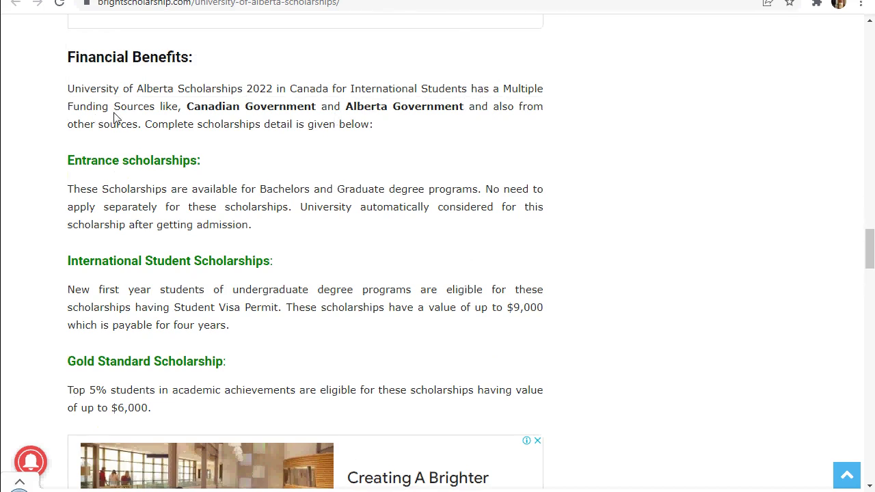
drag(115, 109, 445, 111)
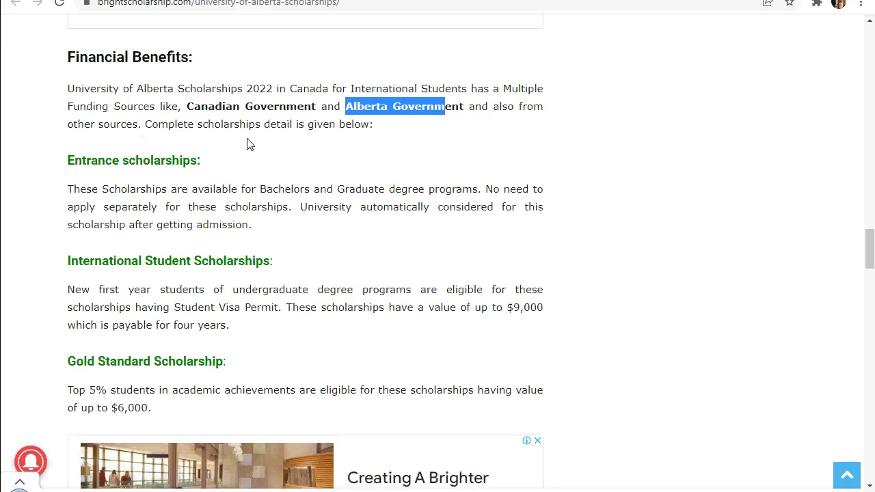
Highlight the Entrance scholarships' Bachelors/Graduate coverage, no-separate-application note and automatic consideration clause
scroll(182, 115, down, 1)
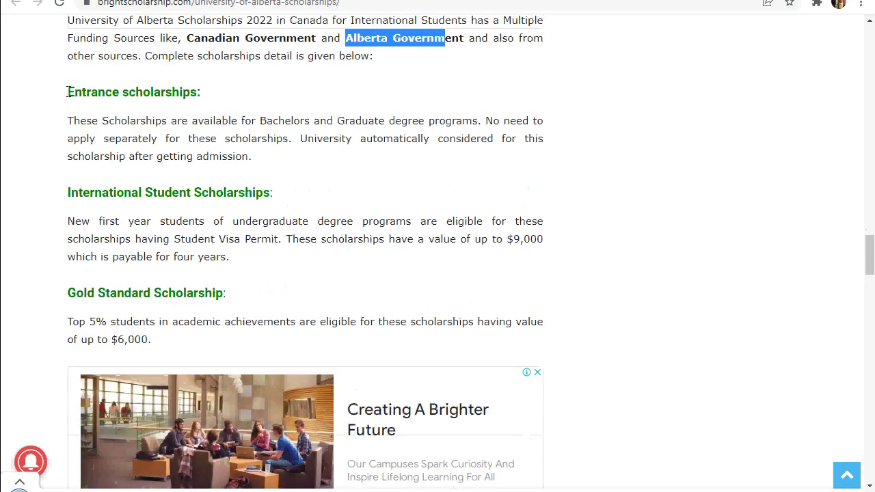
drag(129, 92, 209, 93)
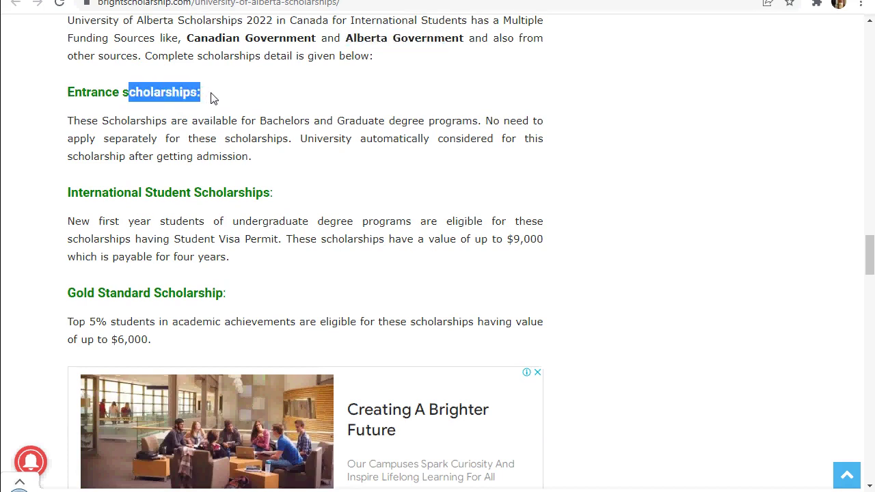
click(213, 100)
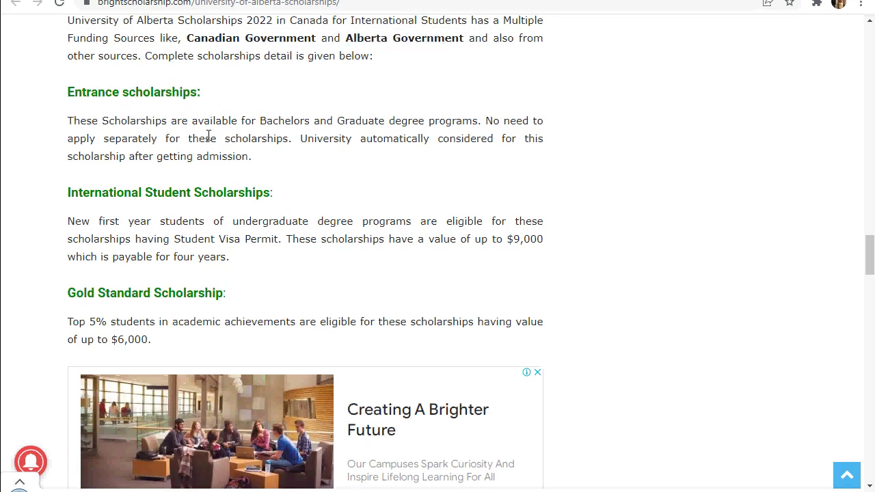
drag(277, 124, 560, 130)
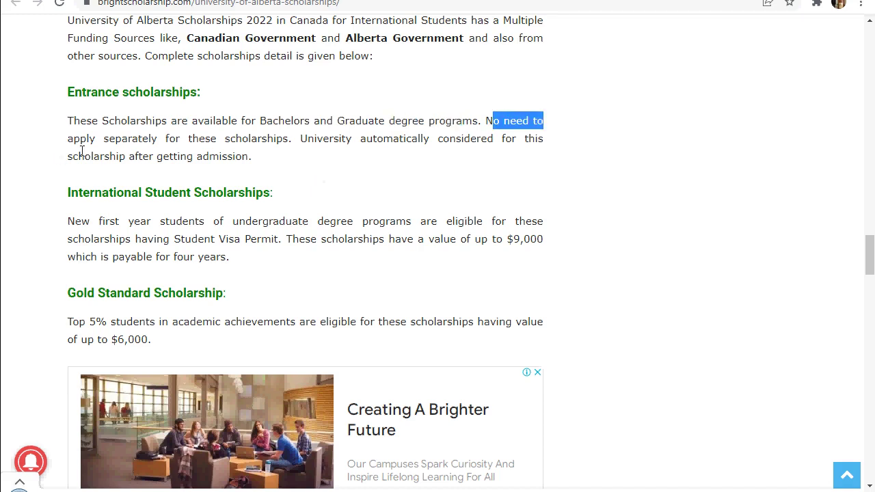
drag(104, 141, 181, 141)
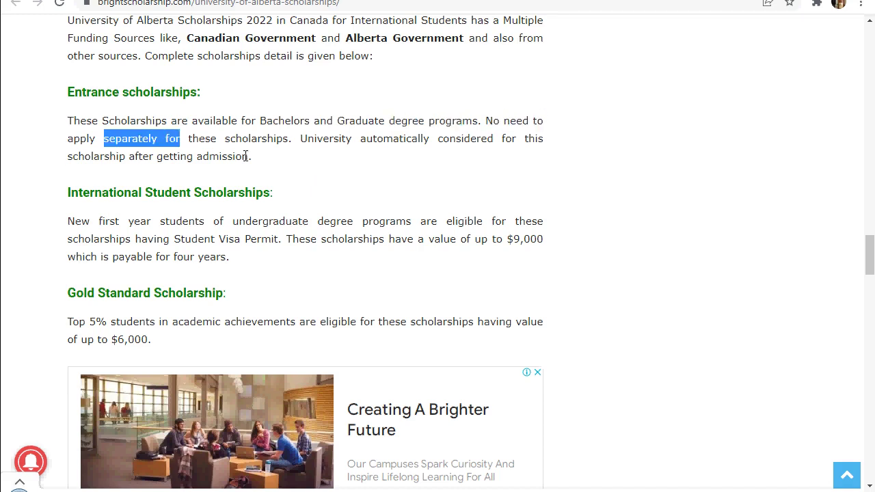
scroll(280, 182, down, 1)
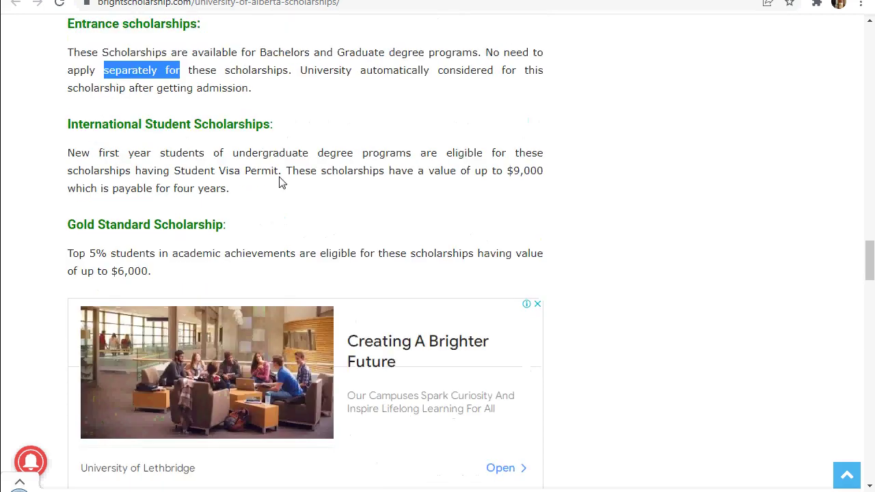
drag(391, 69, 542, 70)
click(288, 87)
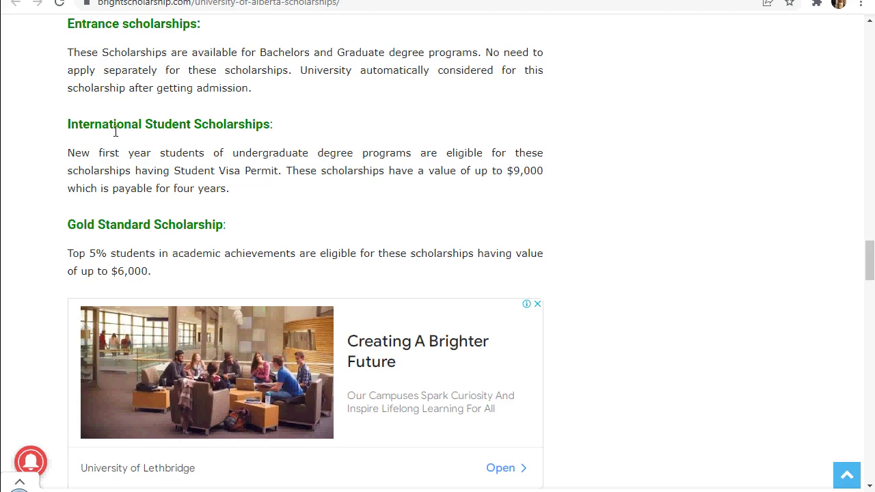
Highlight the $9,000 International Student Scholarship value
scroll(115, 131, down, 1)
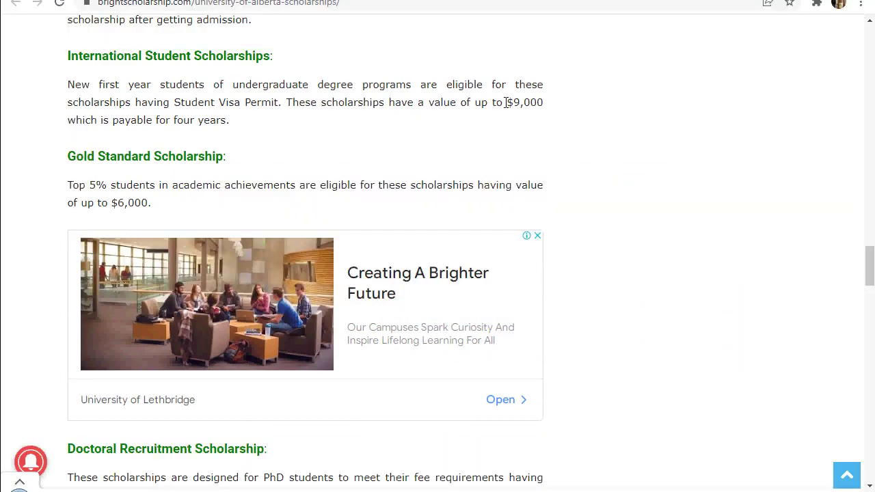
drag(503, 102, 527, 107)
click(531, 114)
drag(76, 121, 246, 129)
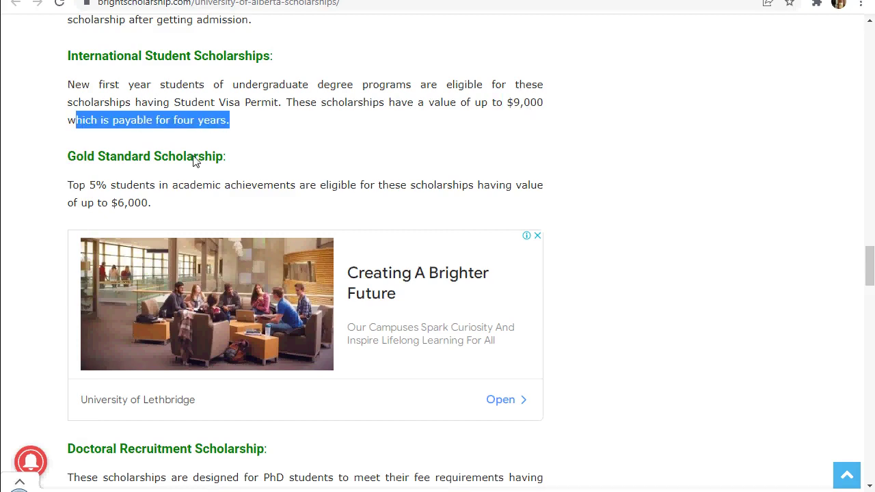
Highlight the Gold Standard Scholarship heading and its $6,000 clause, then continue to the graduate awards
scroll(193, 157, down, 1)
scroll(192, 158, down, 1)
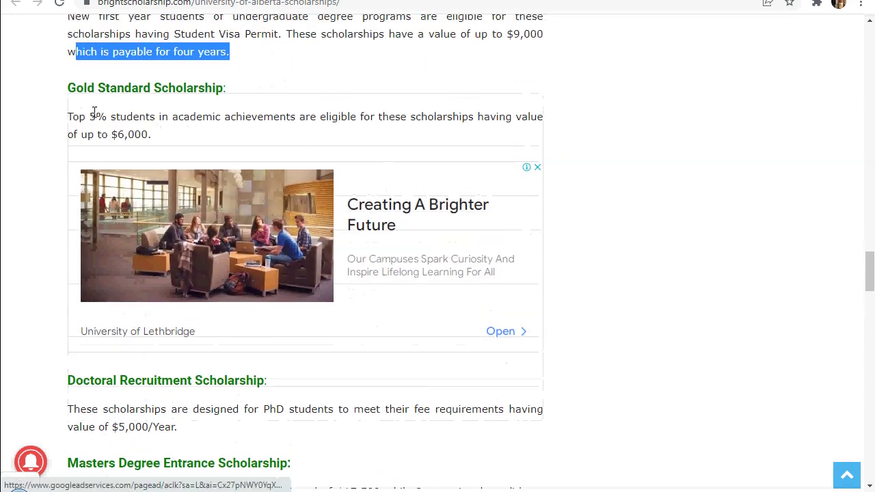
drag(75, 88, 194, 89)
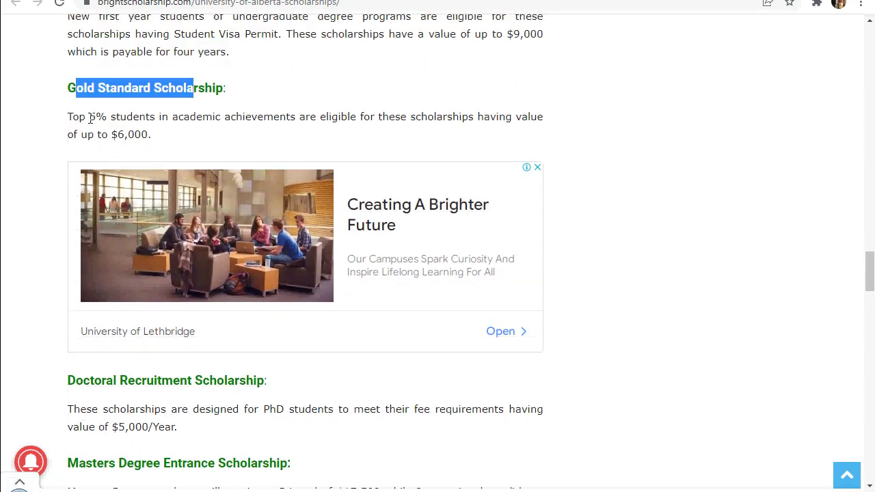
double_click(135, 119)
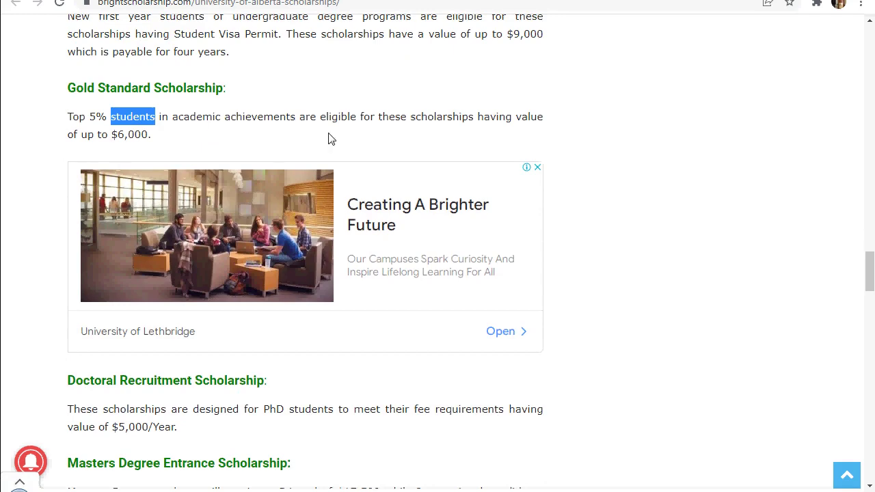
drag(322, 121, 387, 132)
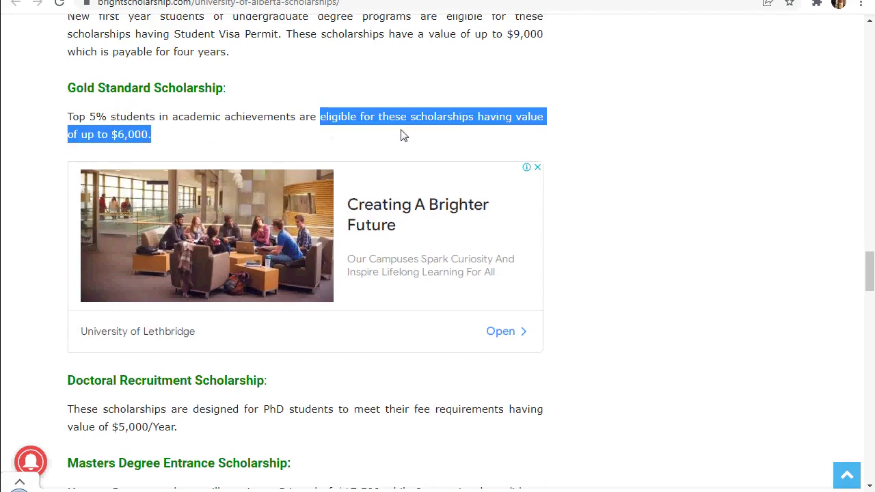
click(478, 141)
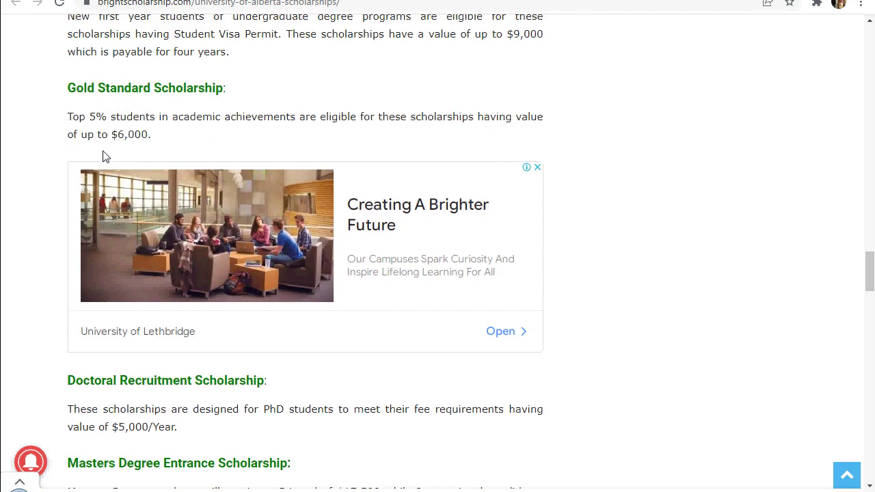
scroll(103, 156, down, 2)
scroll(104, 156, down, 2)
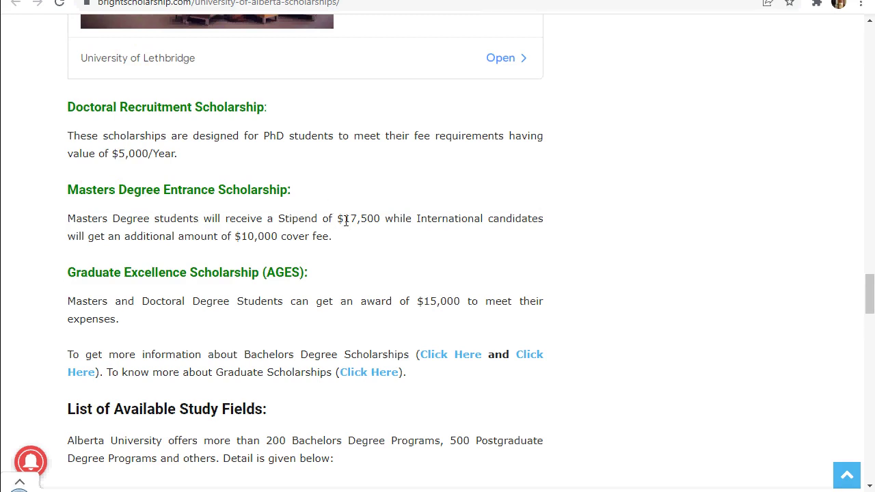
Highlight the Masters Entrance Scholarship's $17,500 stipend, $10,000 additional amount and 'cover fee'
drag(338, 219, 371, 219)
click(364, 225)
scroll(191, 213, down, 1)
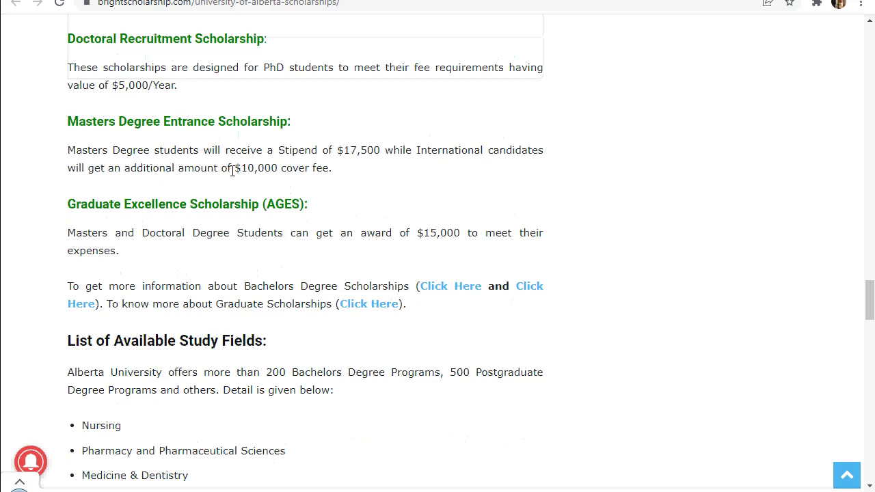
drag(232, 170, 252, 173)
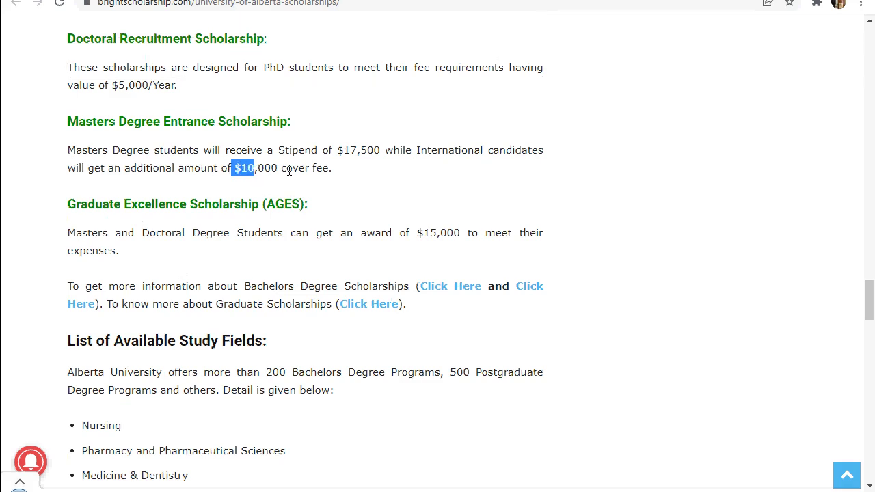
drag(283, 170, 350, 175)
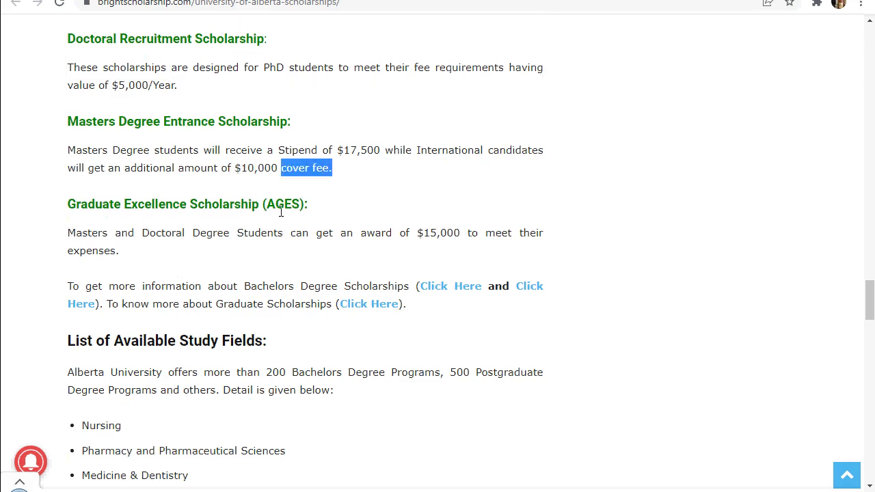
Skim the study fields list down to the Eligibility Criteria and Application Deadline sections
scroll(280, 212, down, 3)
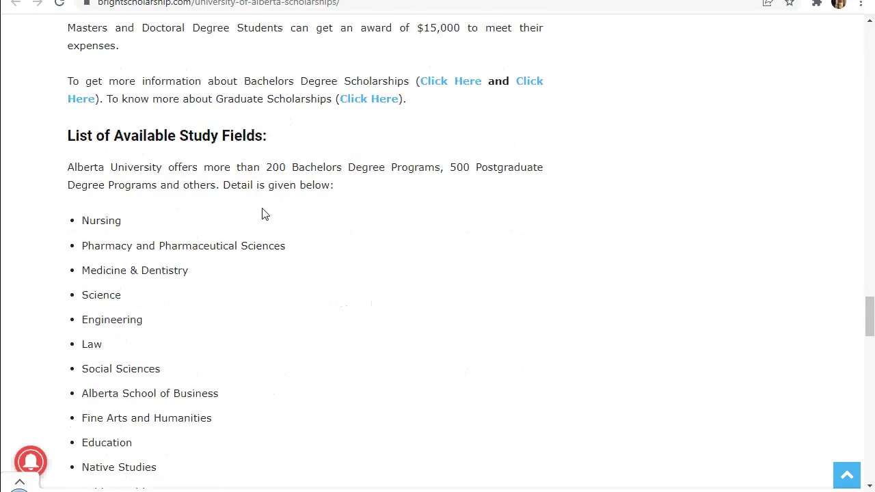
scroll(260, 213, down, 2)
scroll(260, 212, up, 1)
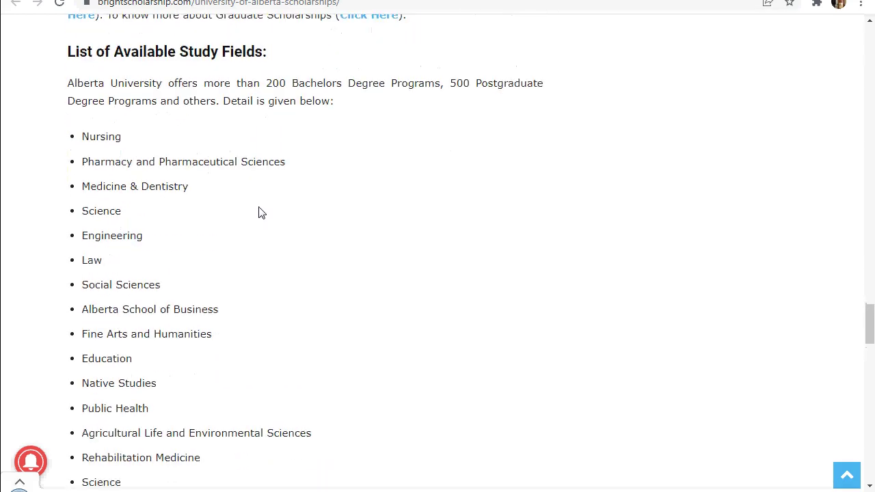
scroll(260, 212, down, 1)
scroll(244, 212, up, 2)
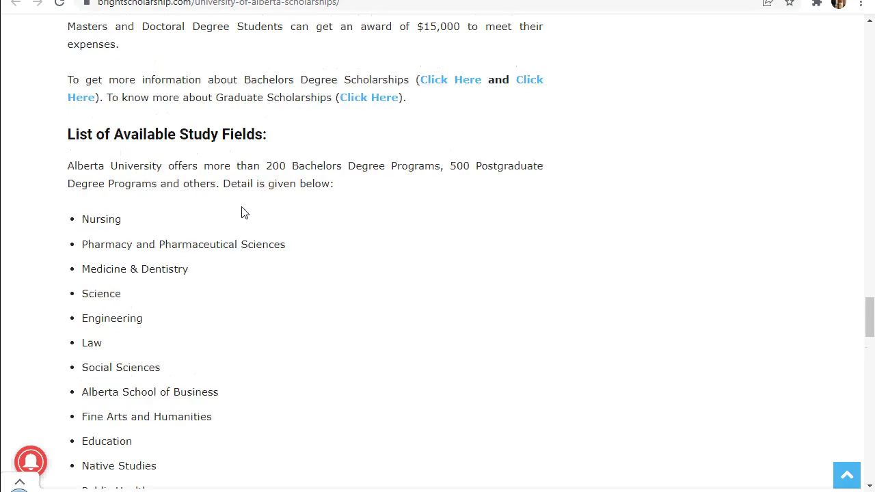
scroll(131, 245, down, 2)
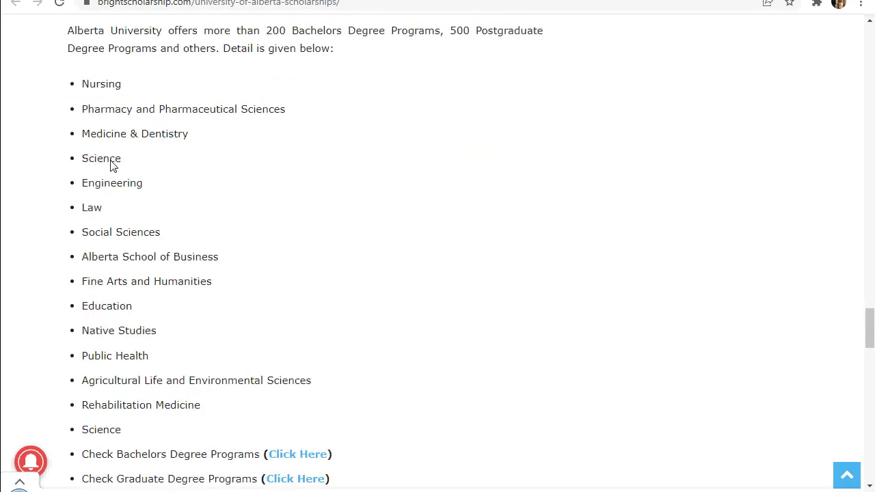
scroll(132, 211, down, 2)
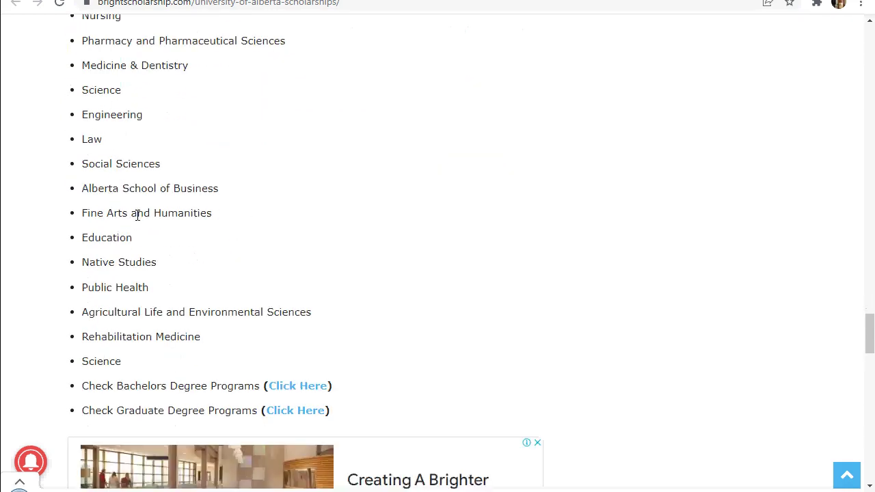
scroll(143, 216, down, 7)
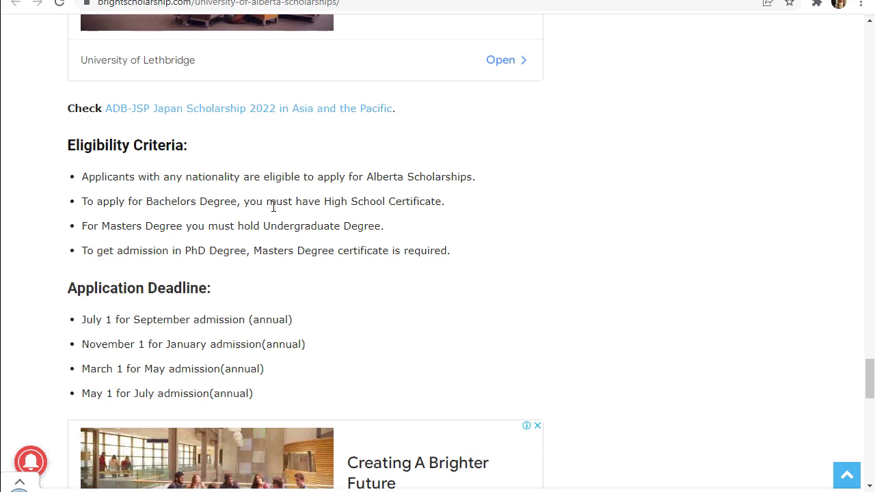
Highlight the High School Certificate, Undergraduate Degree for Masters and Masters Degree for PhD requirements
drag(275, 204, 447, 204)
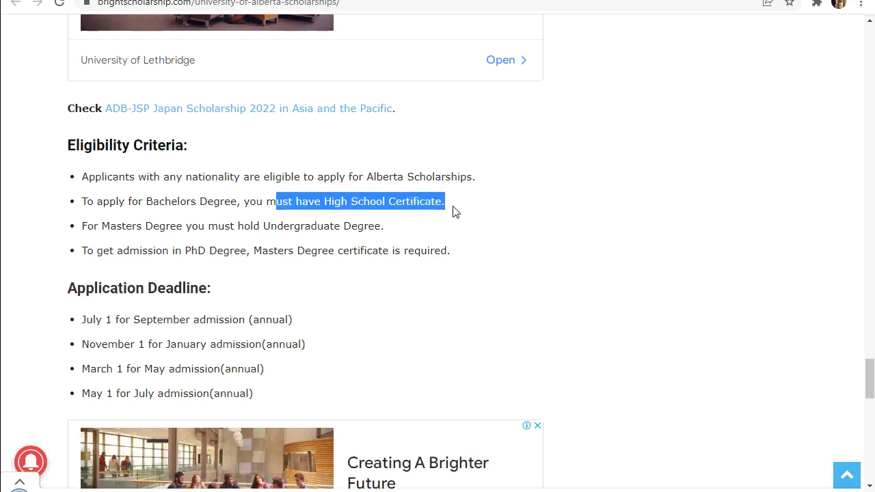
drag(96, 235, 380, 228)
click(213, 230)
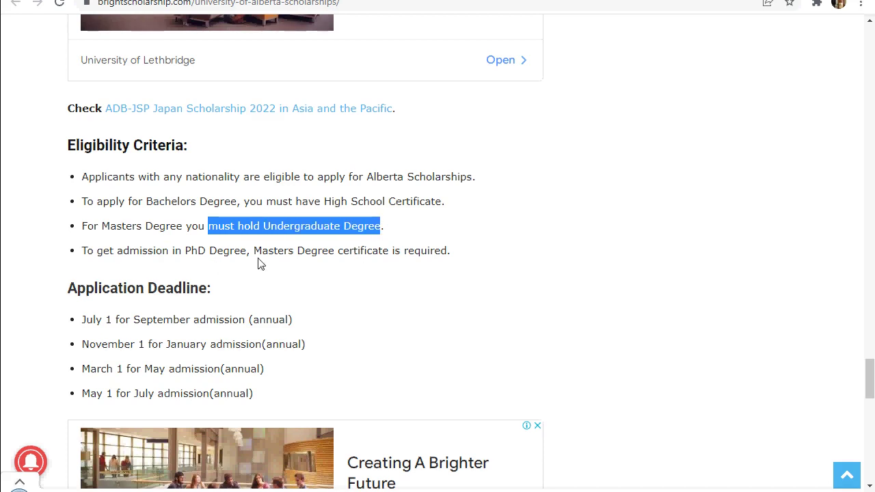
drag(263, 251, 350, 251)
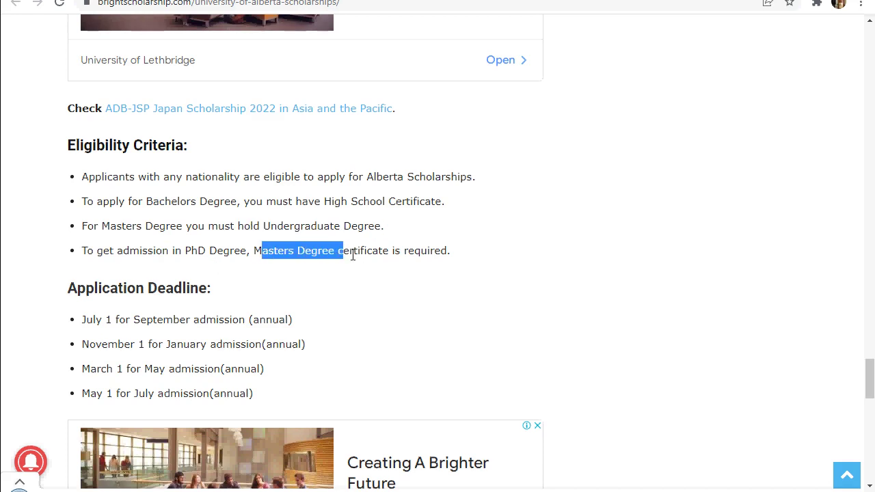
click(398, 281)
Highlight the 'May 1 for July' deadline, then mark words in the how-to-apply paragraph
scroll(203, 298, down, 1)
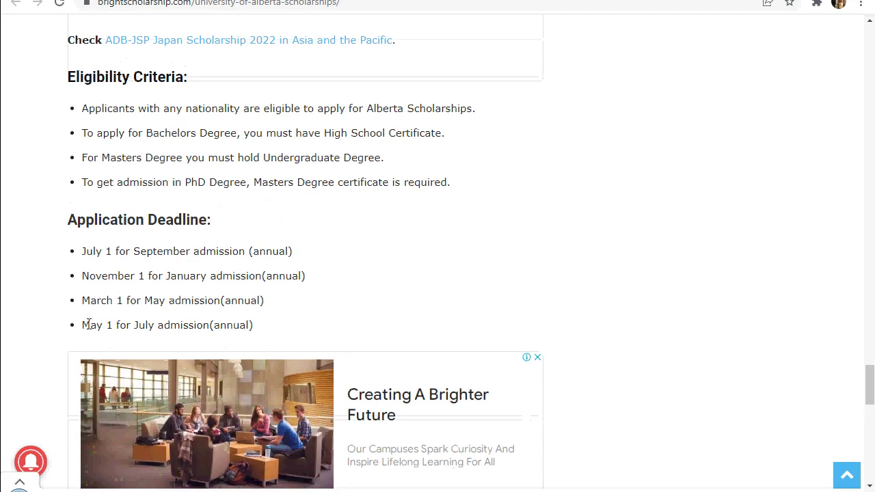
drag(88, 325, 170, 326)
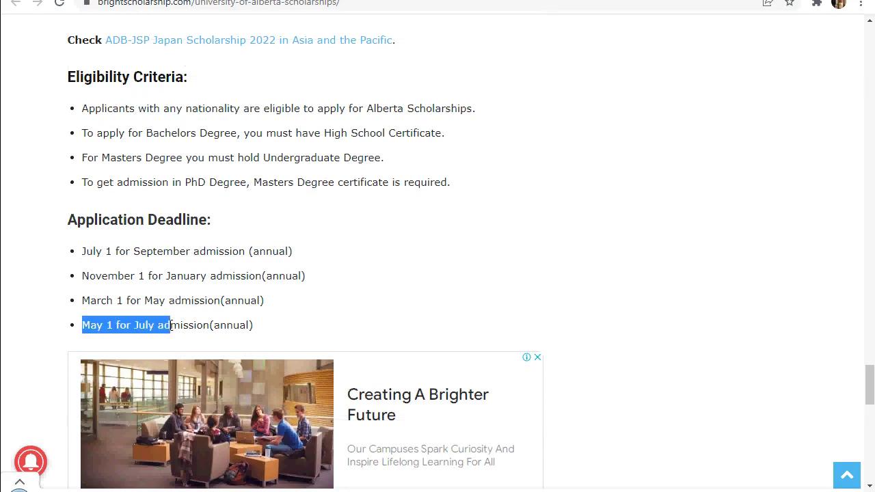
scroll(274, 311, down, 2)
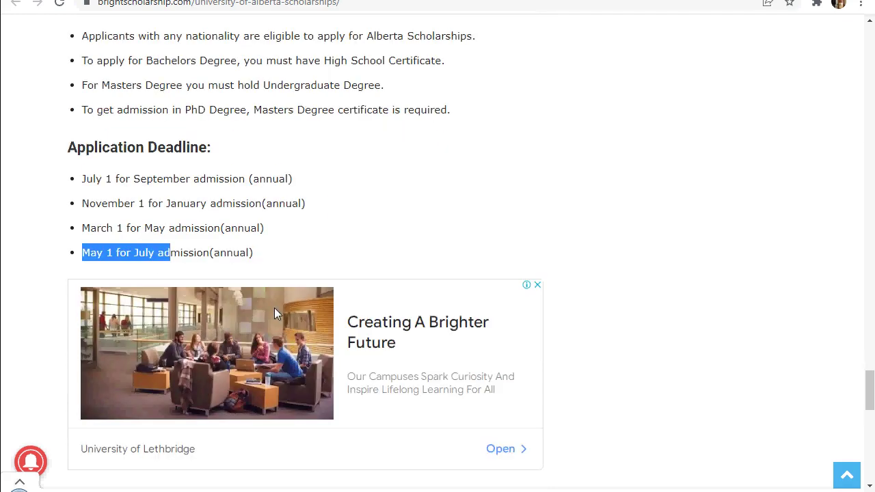
scroll(274, 312, down, 1)
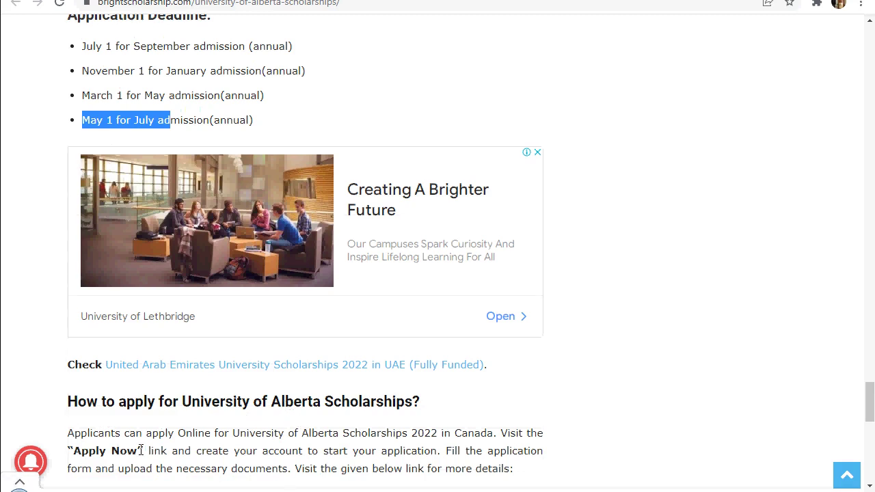
click(155, 435)
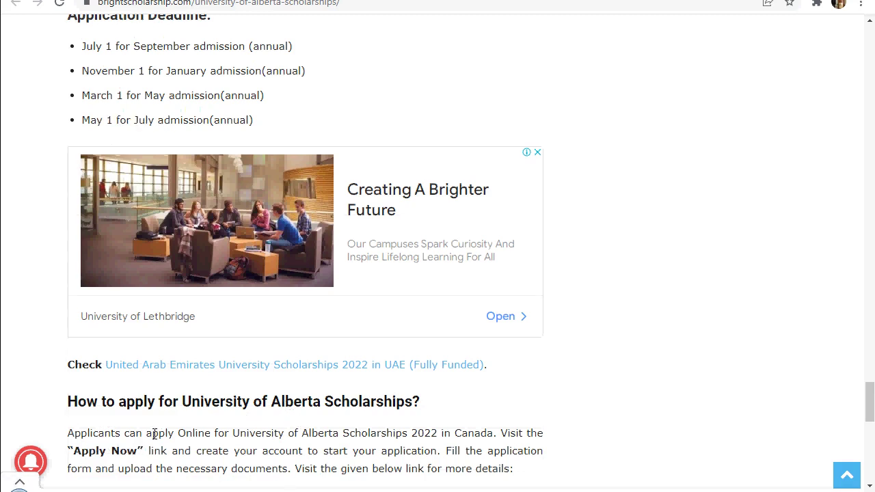
drag(194, 435, 225, 435)
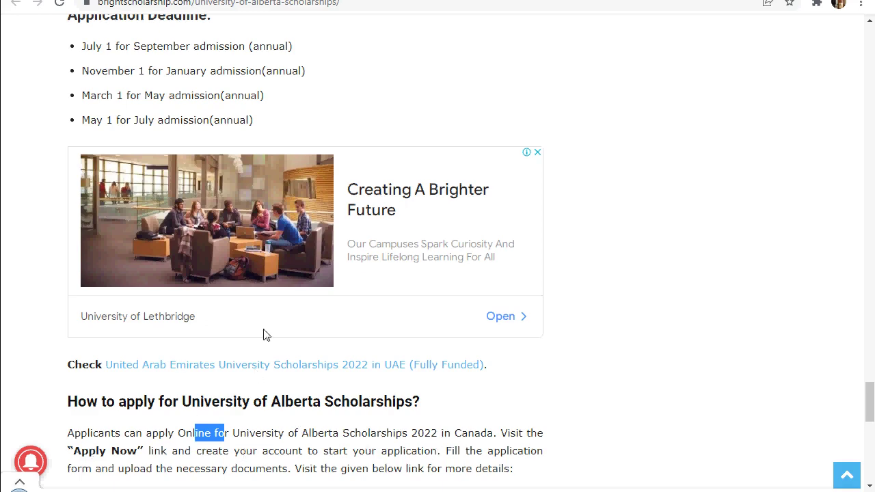
Scroll back up through the scholarship article toward its top
scroll(264, 335, up, 4)
scroll(255, 331, up, 8)
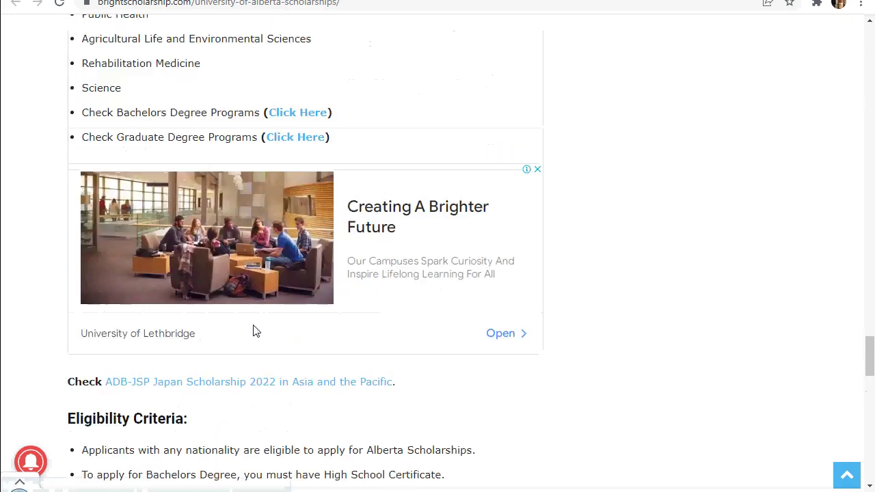
scroll(253, 332, up, 7)
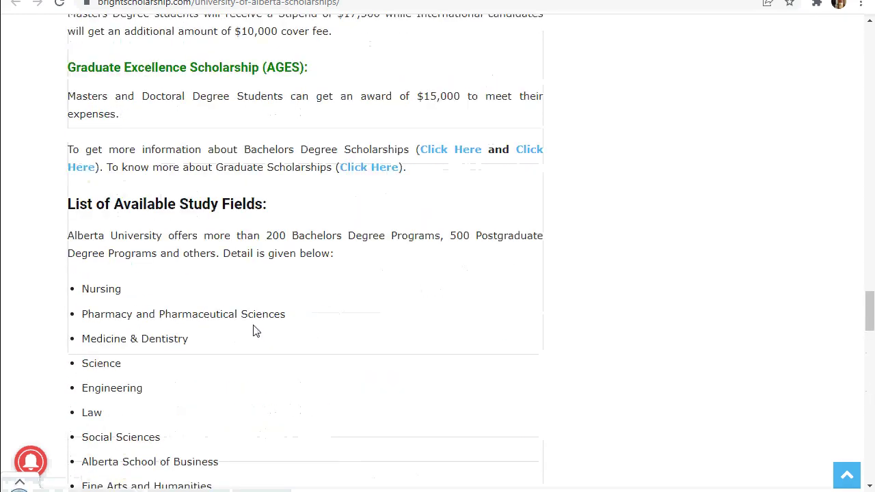
scroll(248, 321, up, 6)
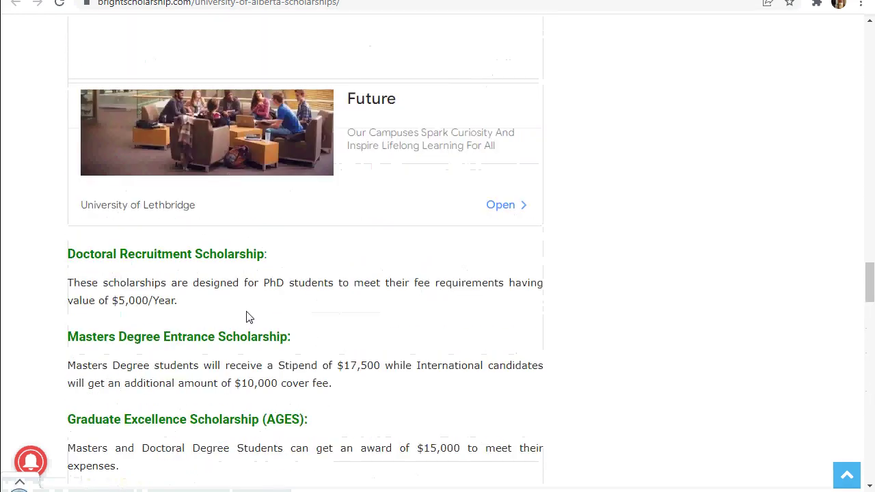
scroll(245, 310, up, 7)
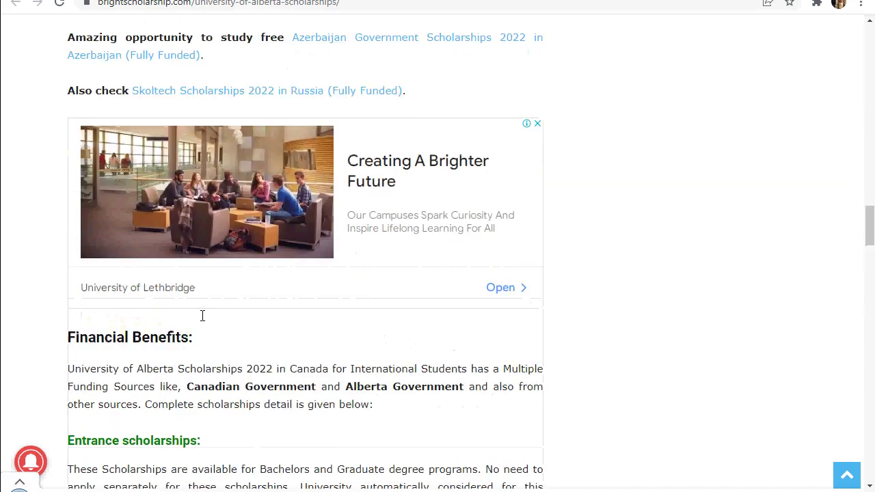
scroll(191, 316, up, 1)
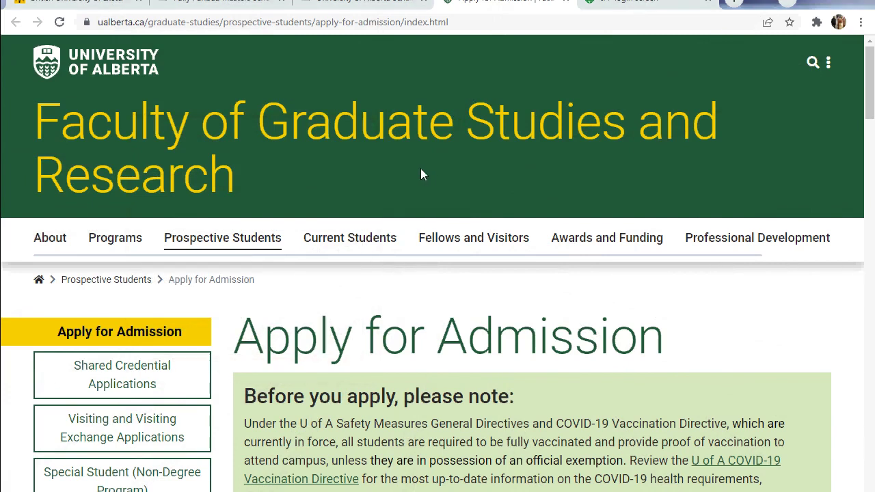
Select and inspect the full web address of the ualberta.ca Apply for Admission page
click(487, 28)
click(485, 26)
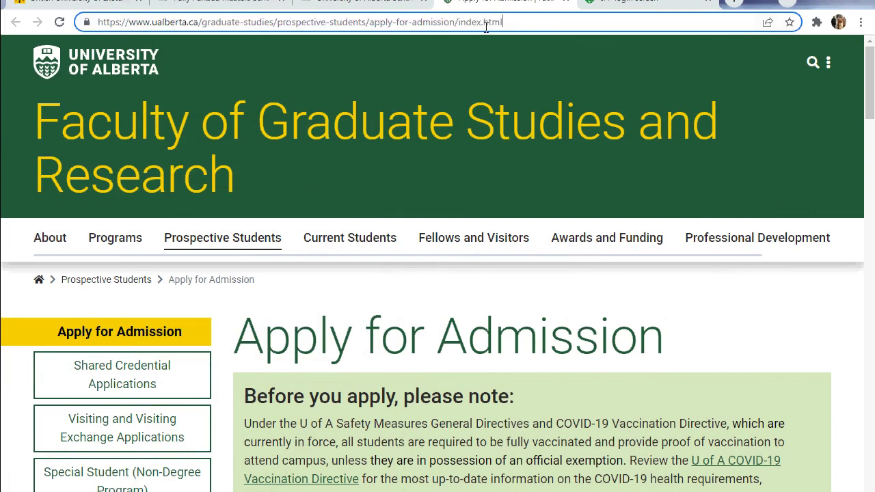
drag(512, 21, 71, 15)
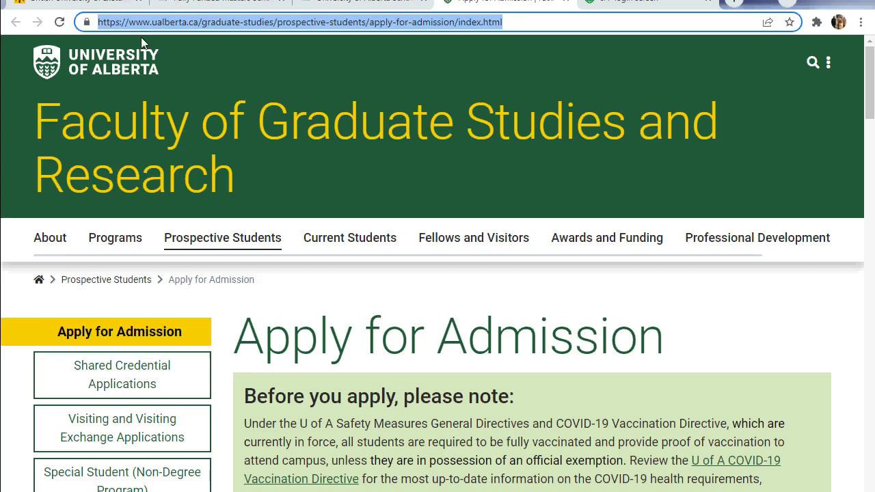
click(434, 68)
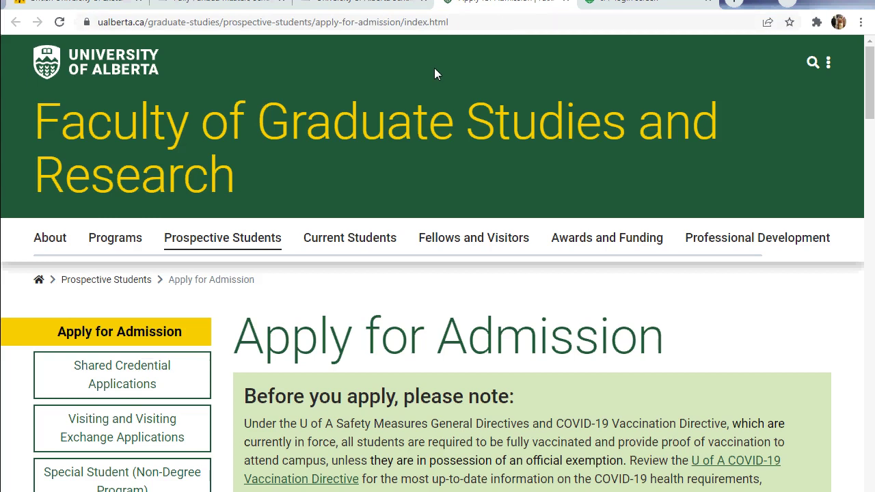
click(459, 21)
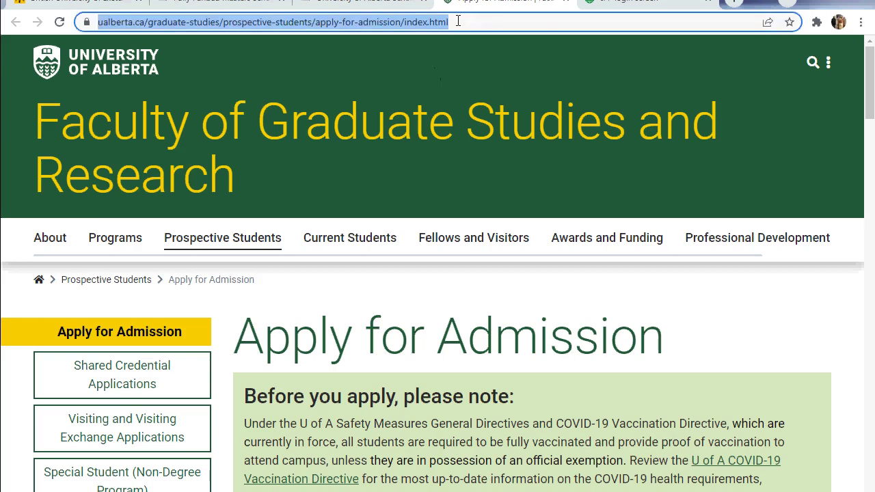
click(458, 21)
drag(524, 25, 119, 26)
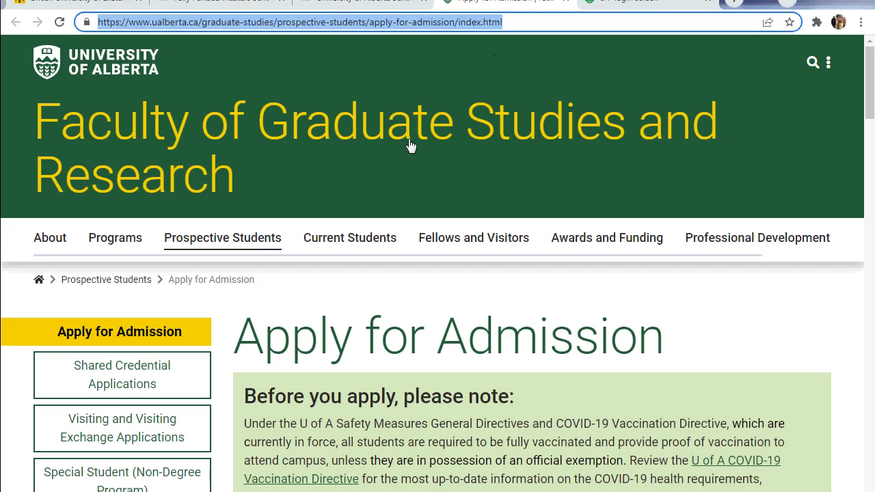
click(388, 177)
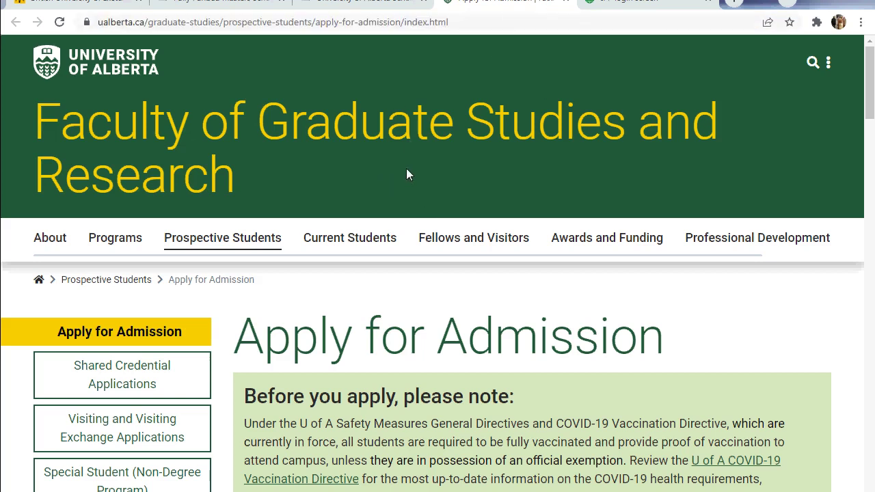
Scroll to the three-step graduate application process and launch the online application portal
scroll(406, 174, down, 3)
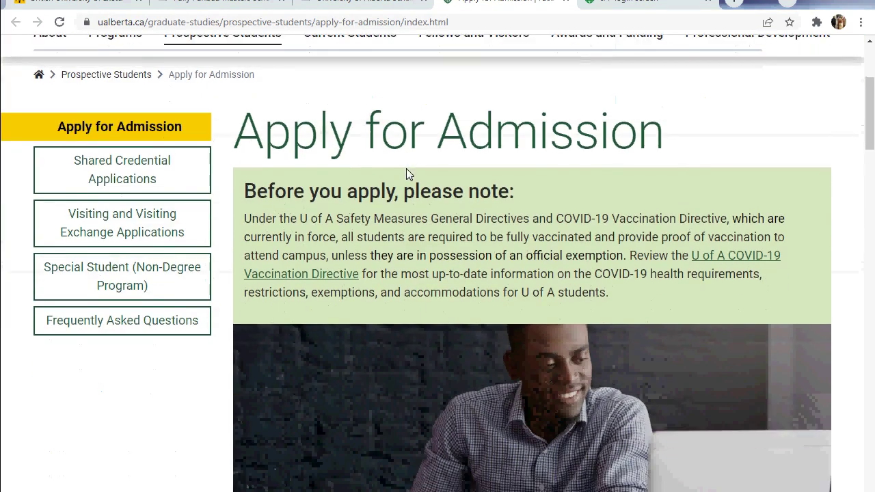
scroll(484, 178, down, 3)
scroll(484, 180, down, 4)
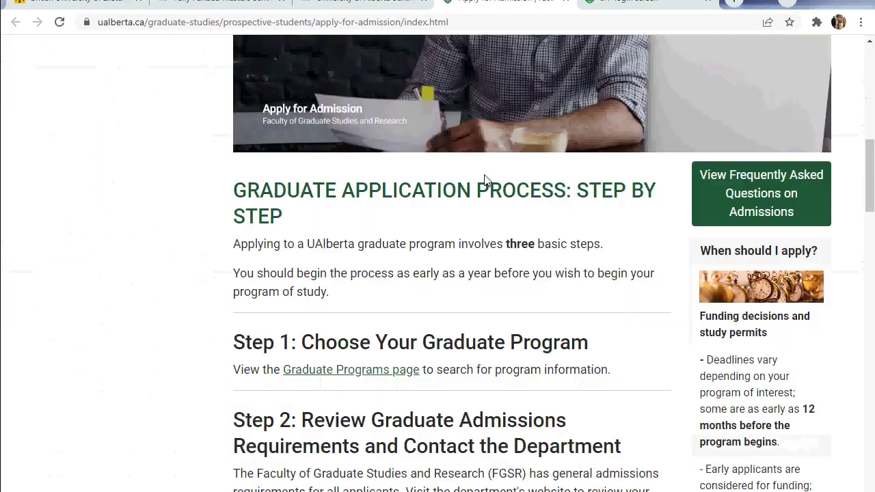
scroll(484, 180, down, 20)
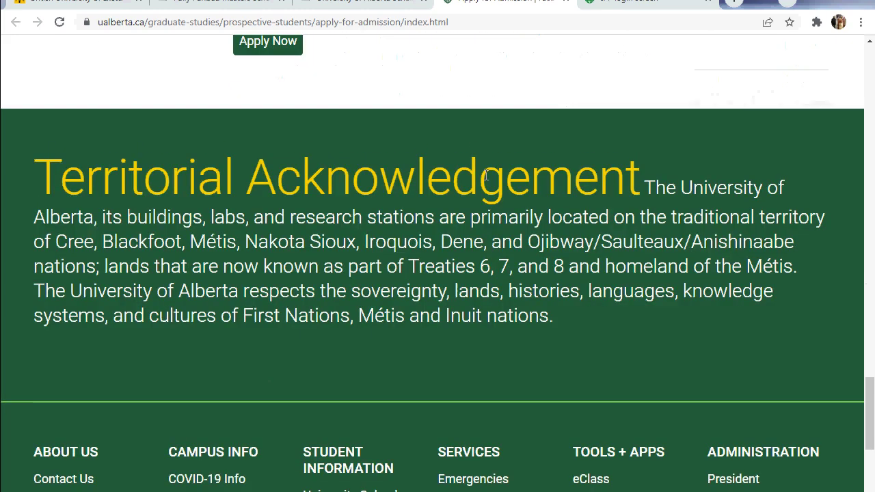
scroll(486, 176, up, 1)
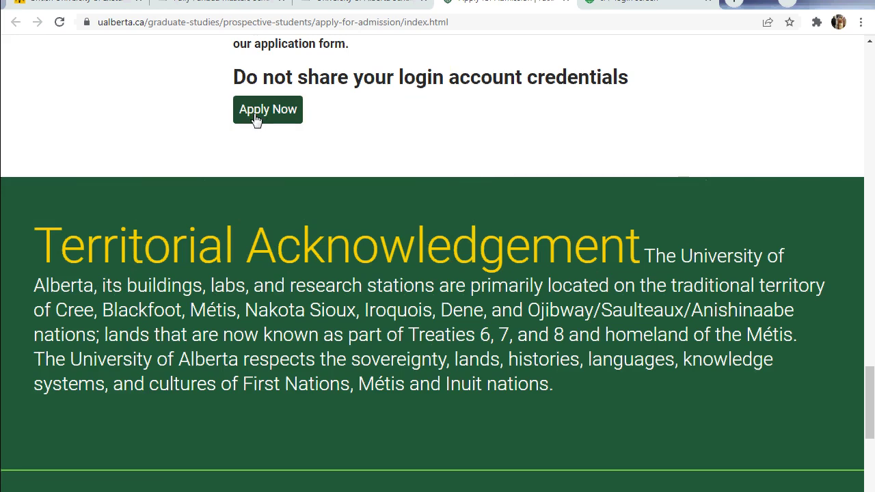
click(255, 121)
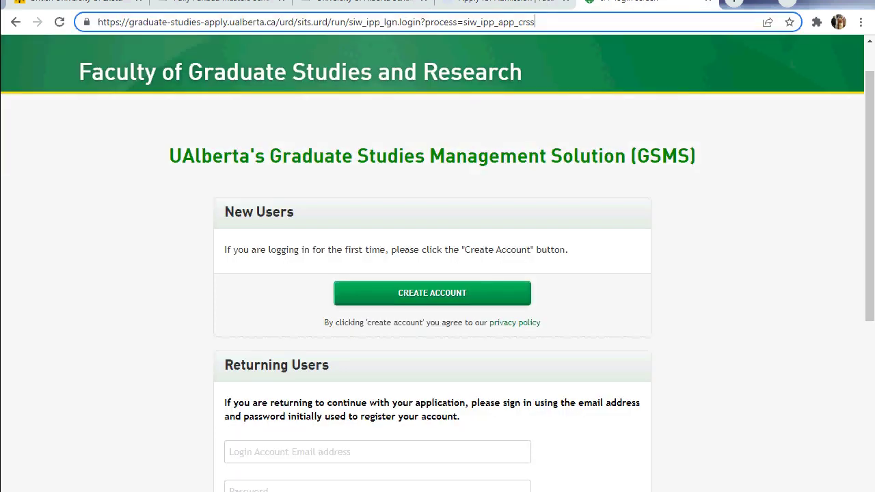
Choose CREATE ACCOUNT under New Users on the GSMS login page
scroll(463, 86, up, 1)
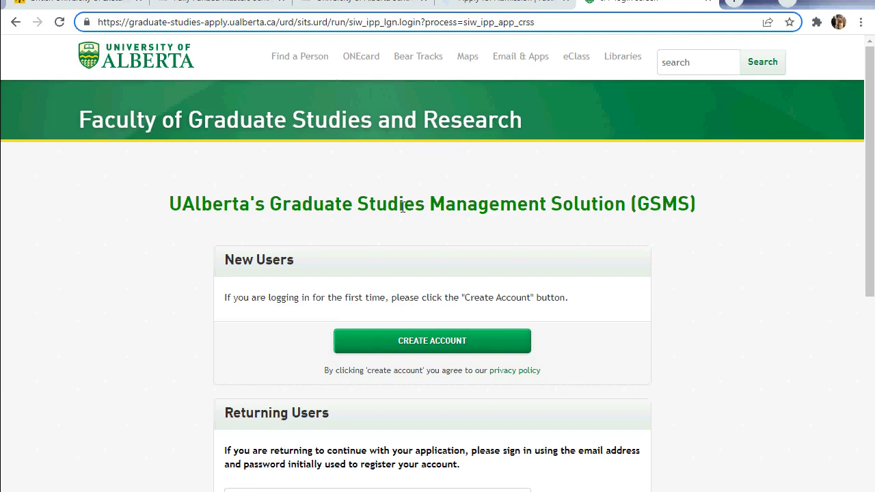
scroll(402, 207, down, 2)
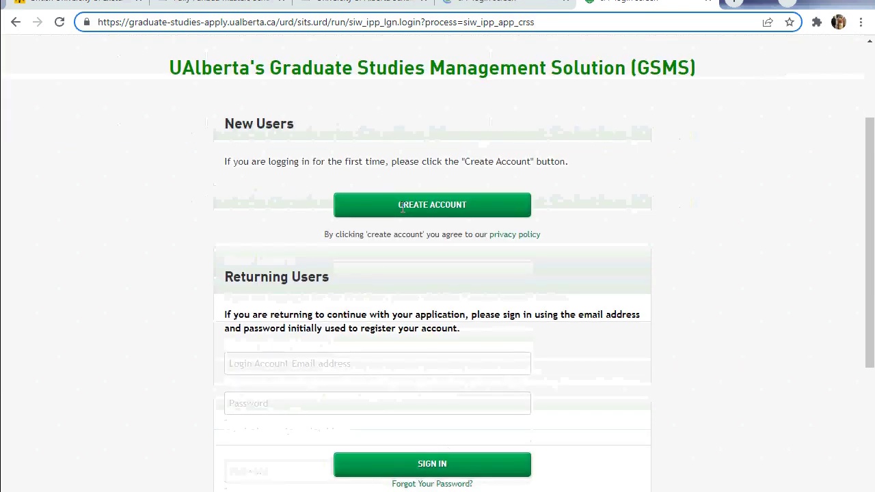
scroll(403, 207, up, 1)
scroll(402, 207, down, 1)
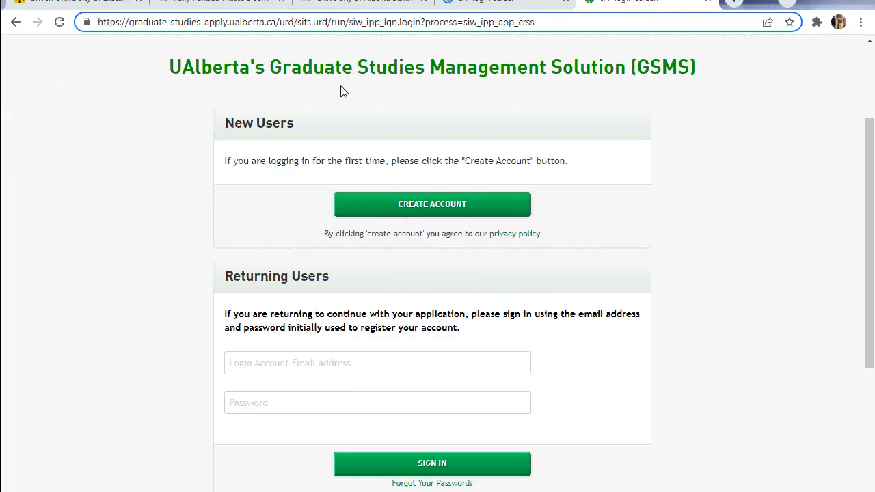
scroll(451, 160, down, 2)
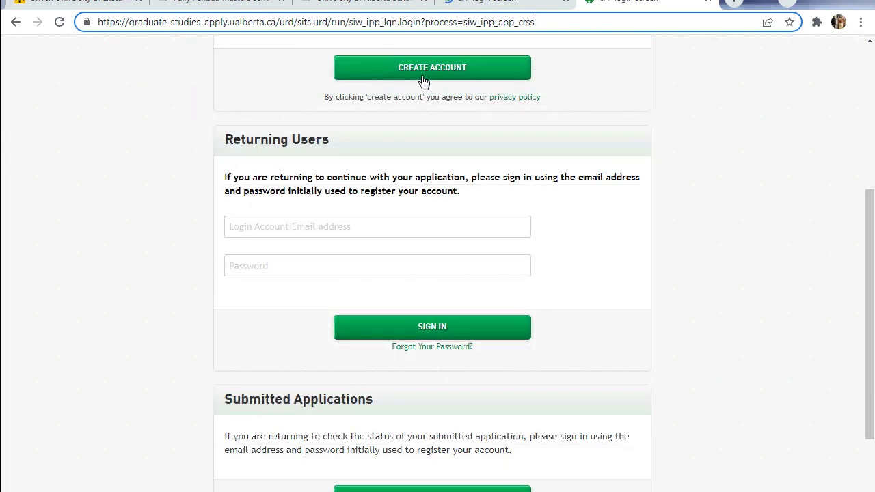
click(405, 76)
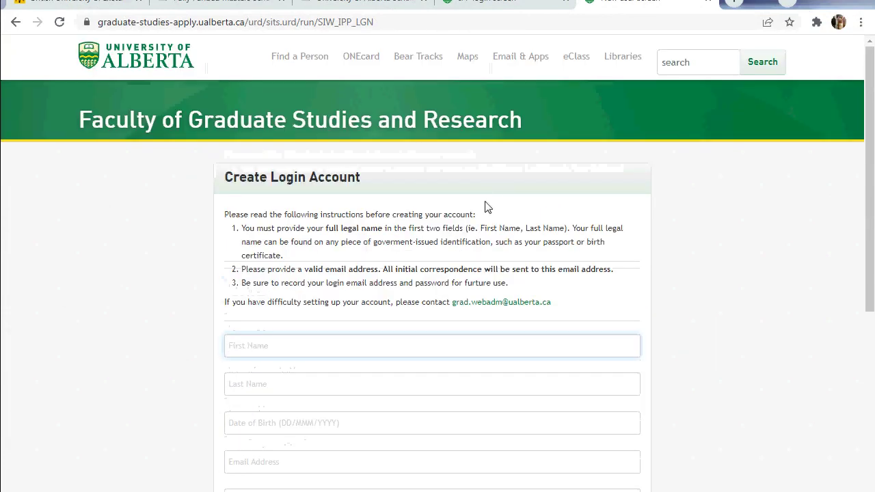
Autofill the applicant's name and e-mail fields from the browser's saved entries
scroll(487, 207, down, 3)
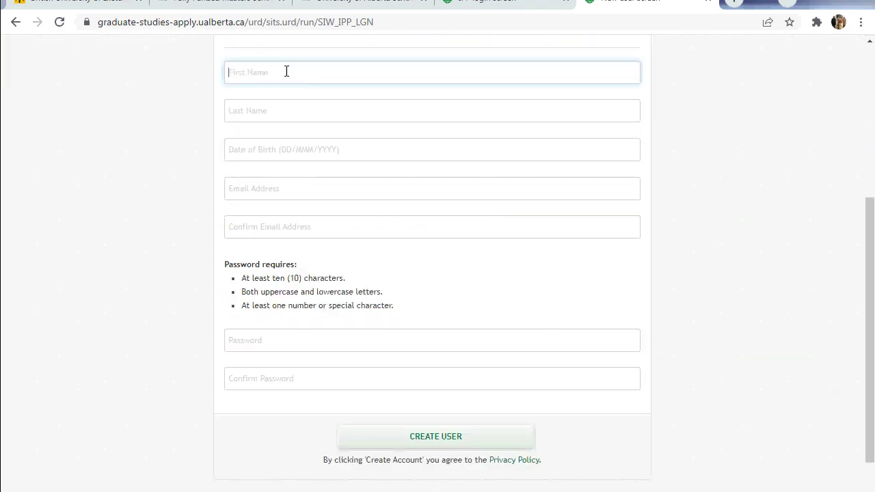
click(285, 71)
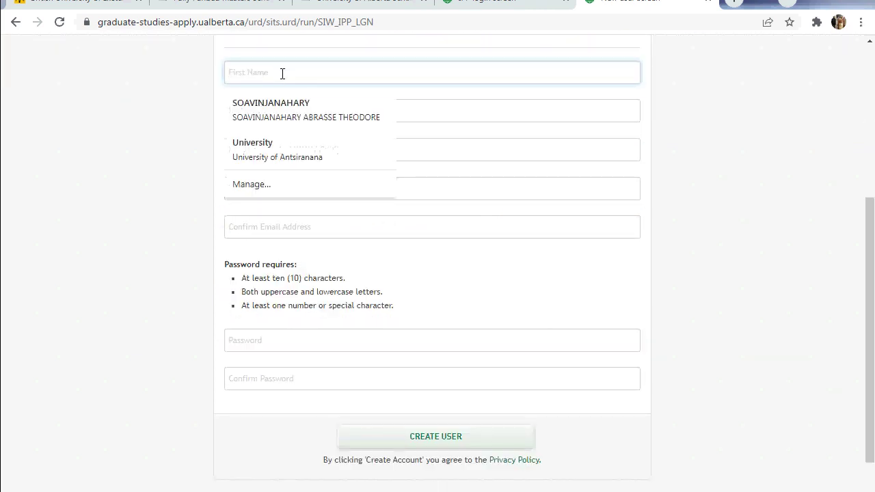
click(276, 107)
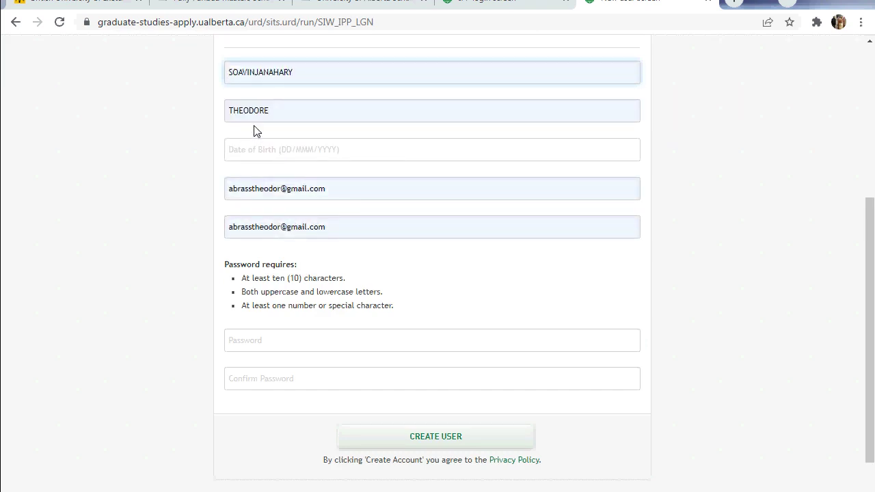
Set the date of birth to 08 March 2000 in the date picker
click(303, 148)
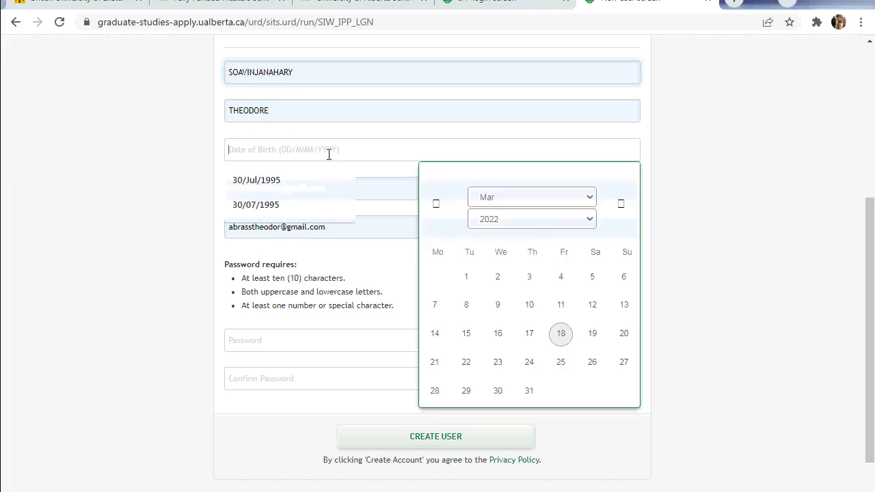
click(586, 220)
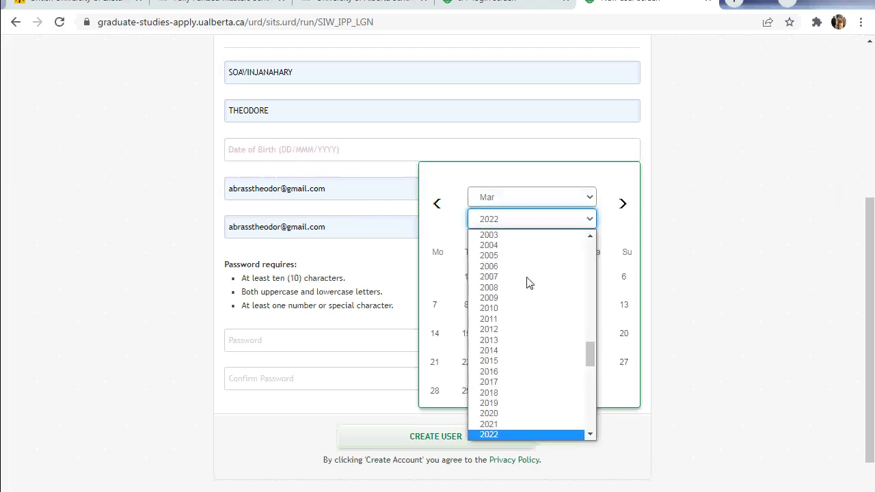
scroll(527, 301, down, 3)
scroll(523, 335, up, 12)
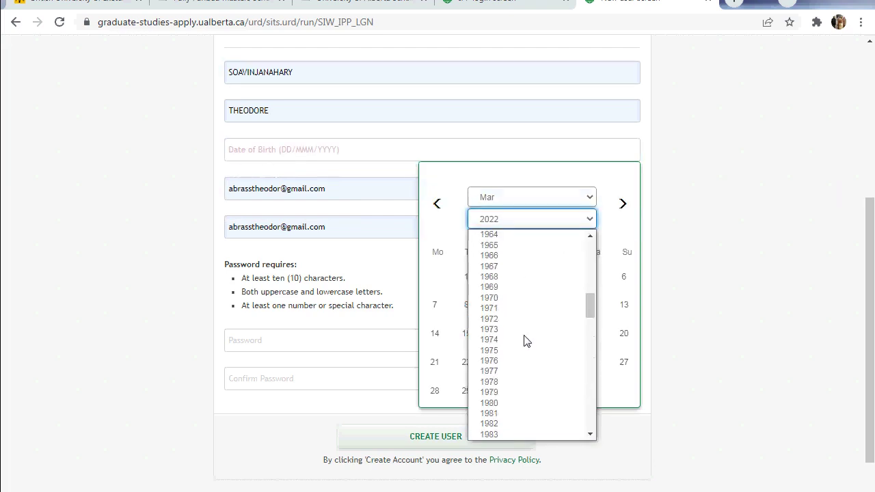
scroll(514, 371, down, 3)
scroll(514, 373, down, 4)
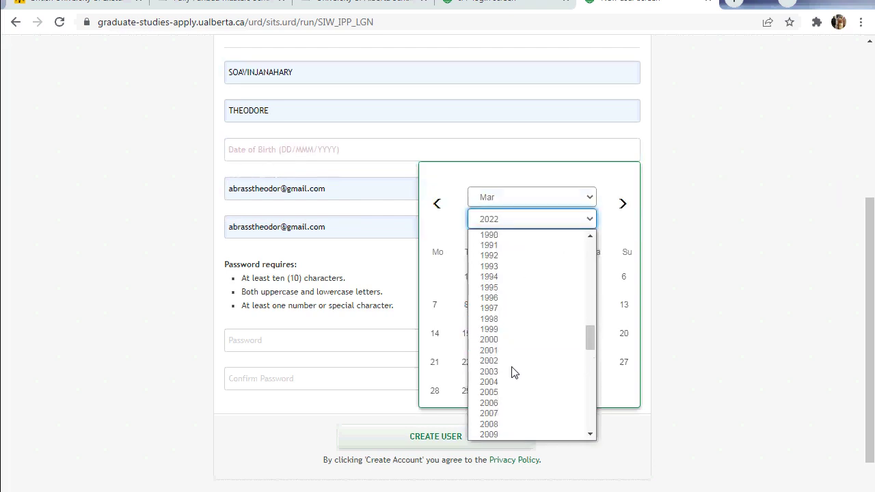
click(489, 339)
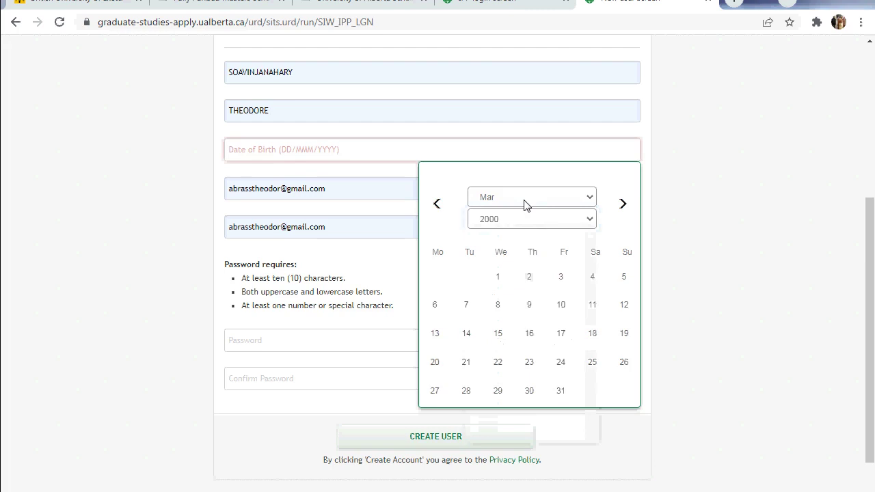
click(501, 306)
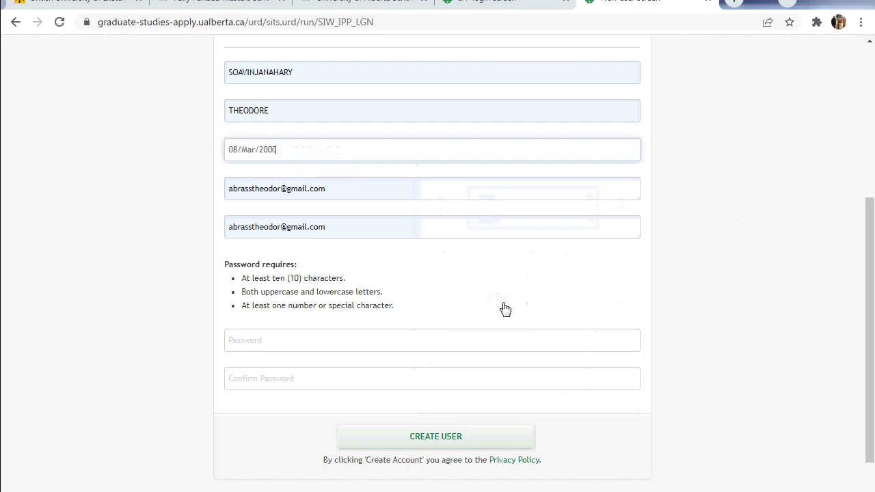
Replace the user-name part of the Email field with the applicant's new user name
click(284, 192)
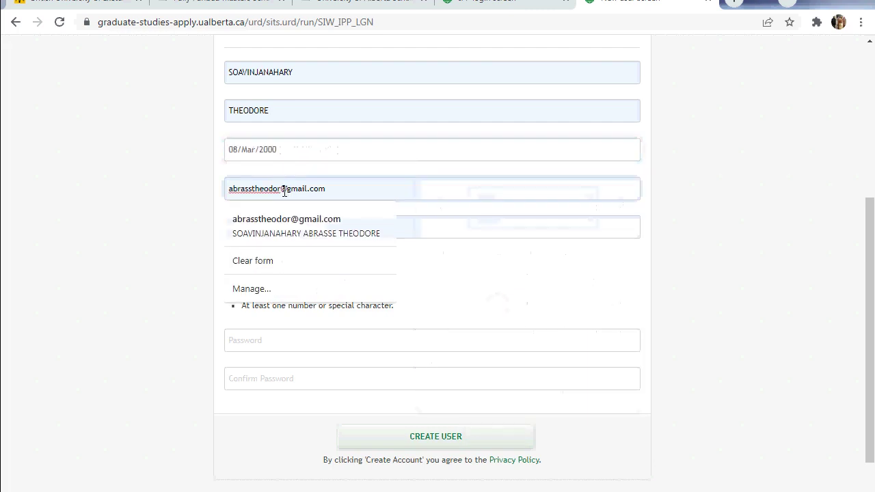
drag(281, 192, 215, 186)
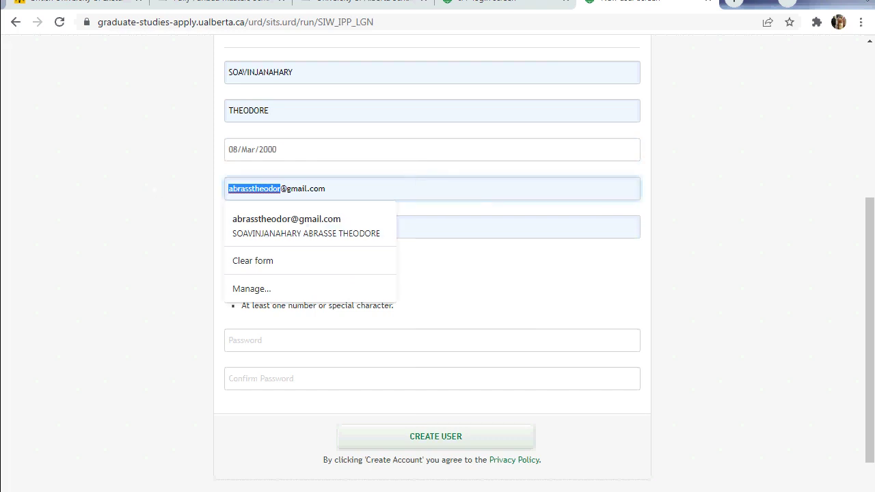
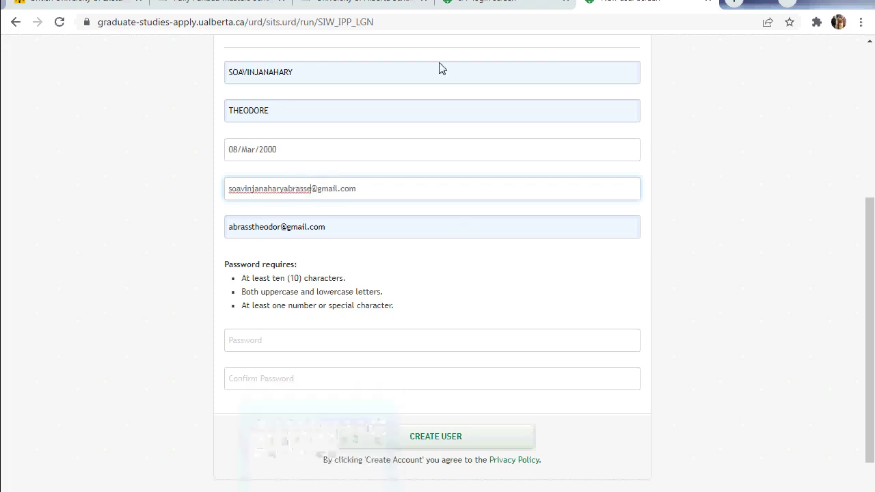
Copy the new e-mail address and retype the Confirm Email field to match it
drag(357, 188, 205, 201)
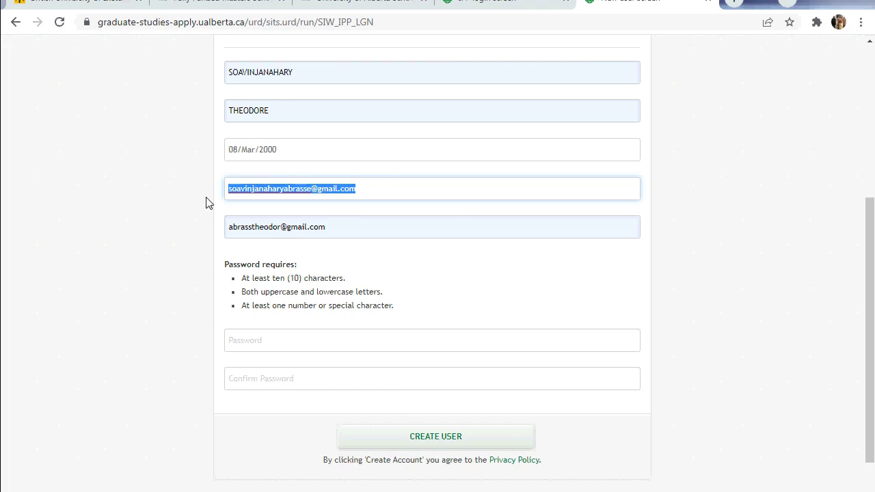
right_click(261, 194)
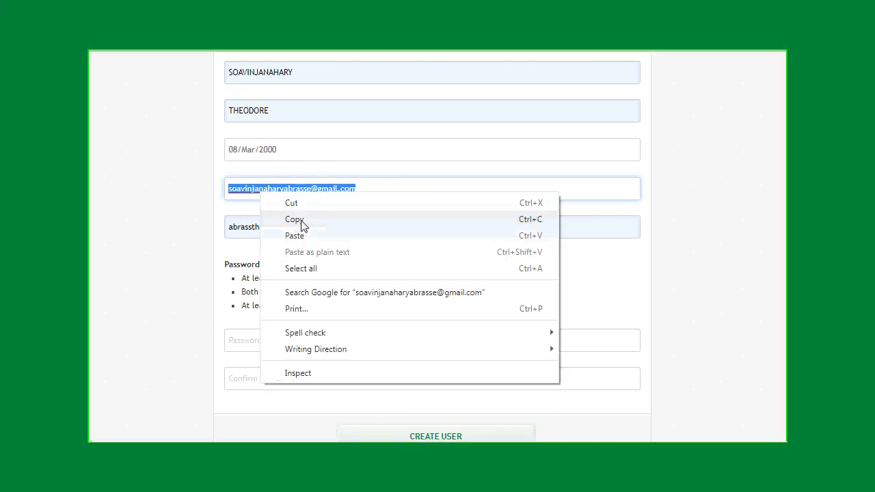
click(290, 219)
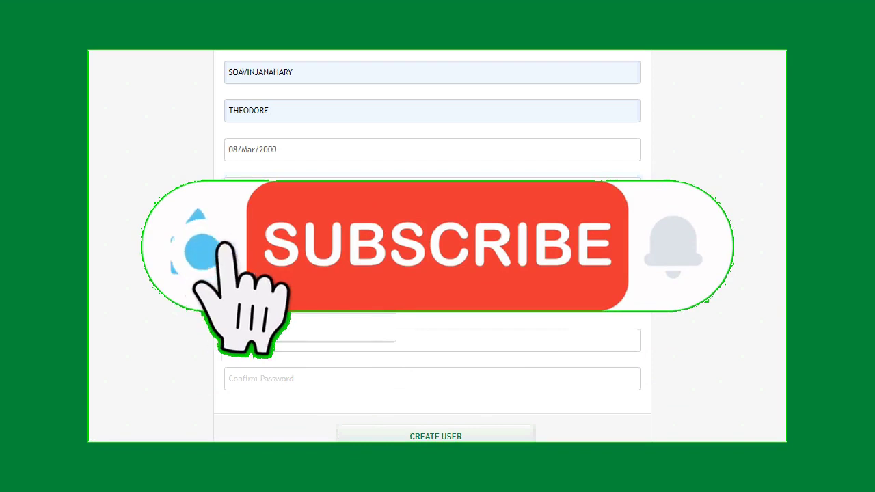
right_click(247, 315)
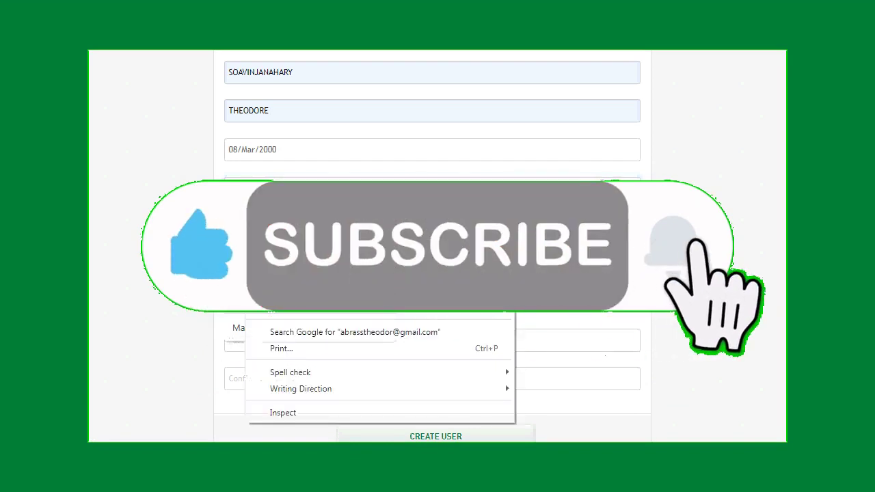
key(Escape)
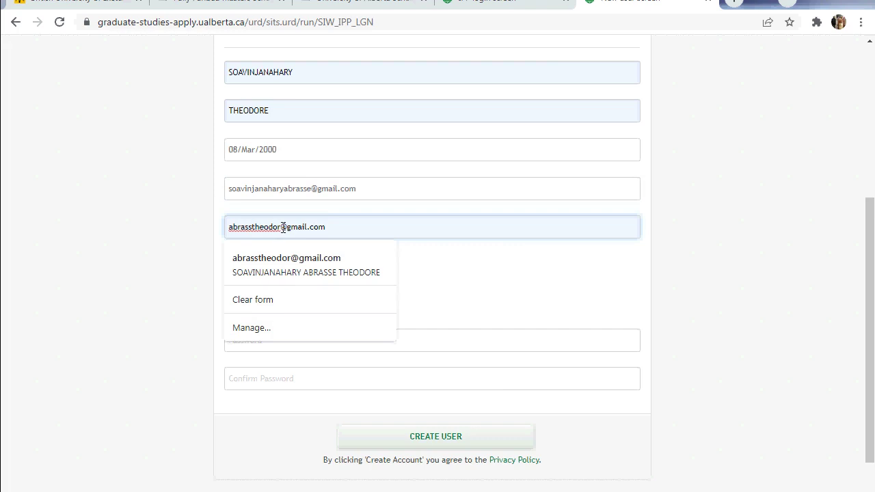
drag(283, 227, 174, 233)
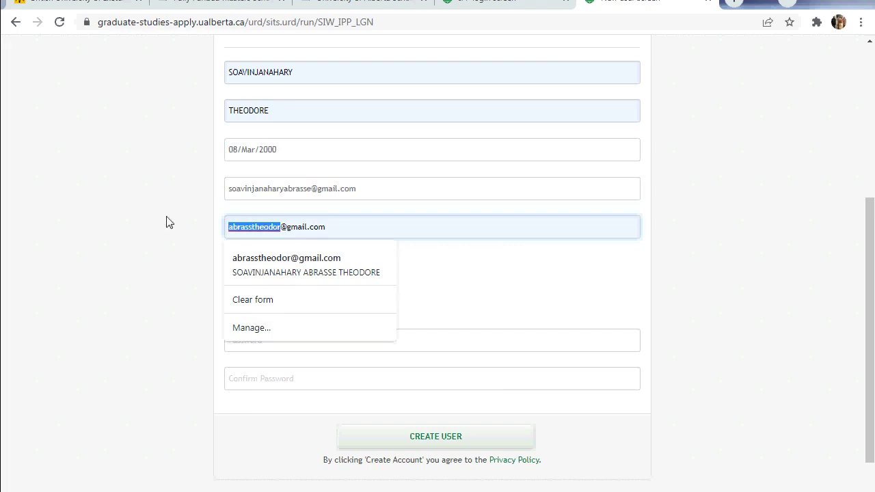
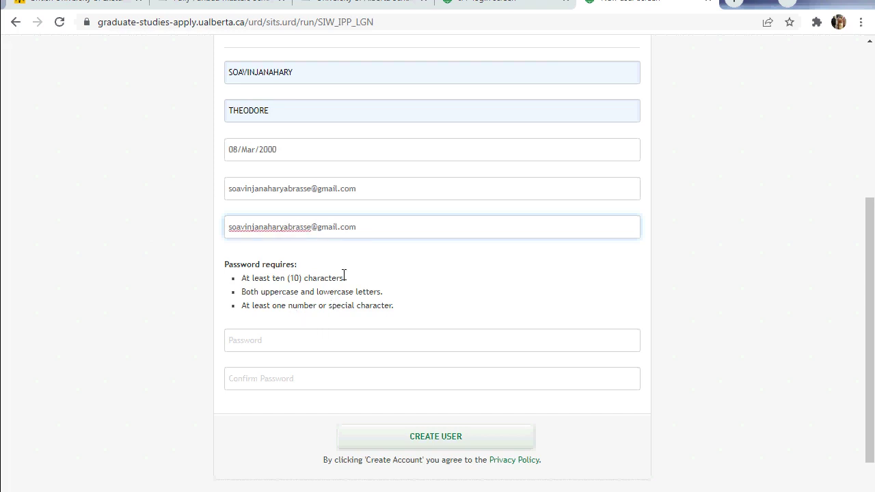
click(298, 340)
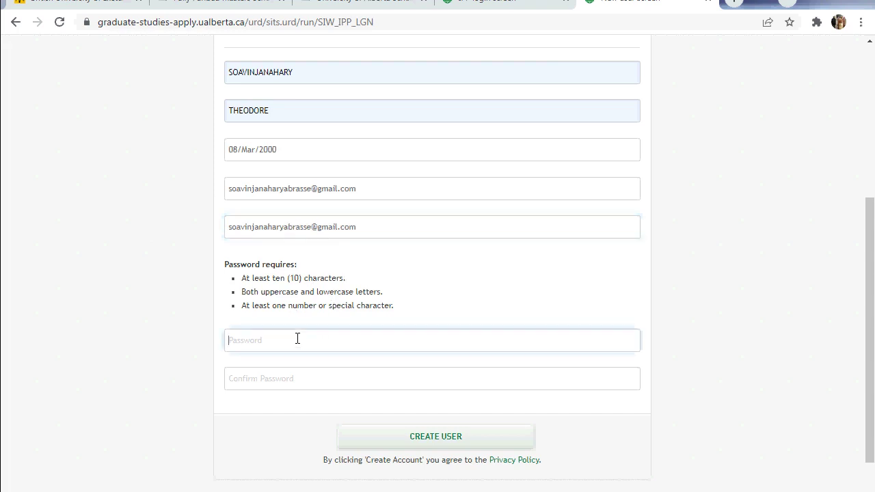
Enter the account password in the Password field, meeting the ten-character requirement
scroll(297, 338, down, 1)
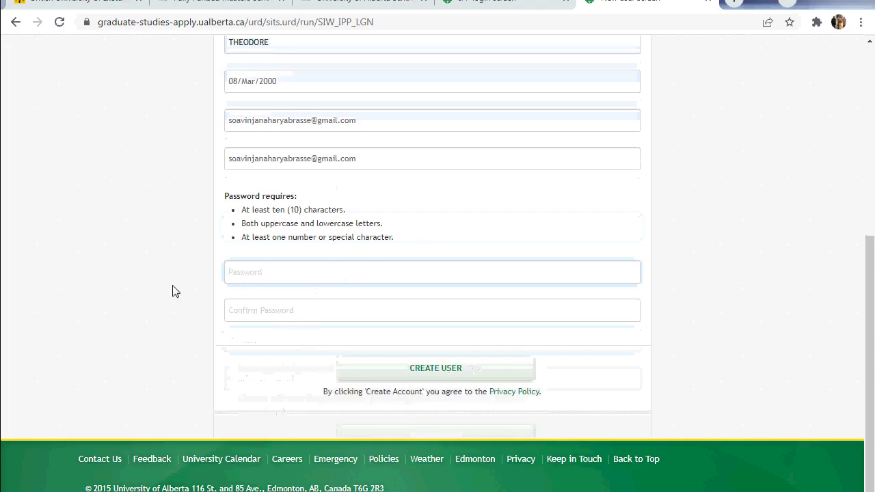
click(302, 258)
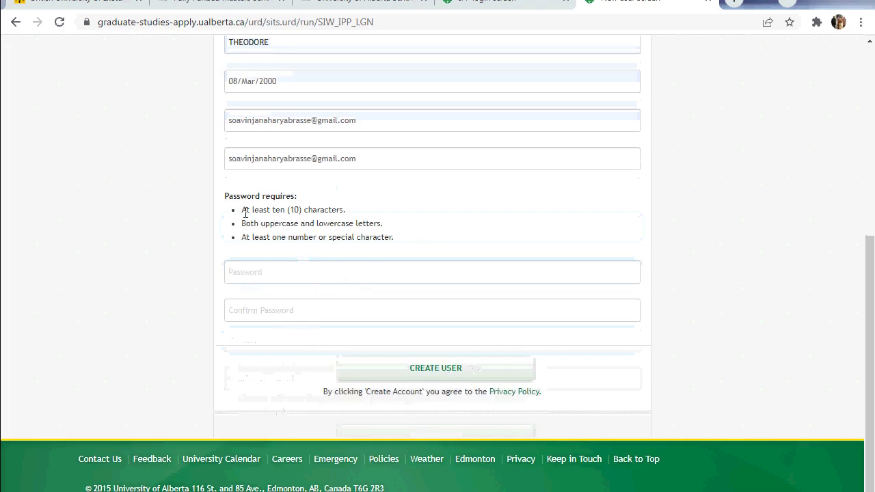
drag(246, 213, 298, 214)
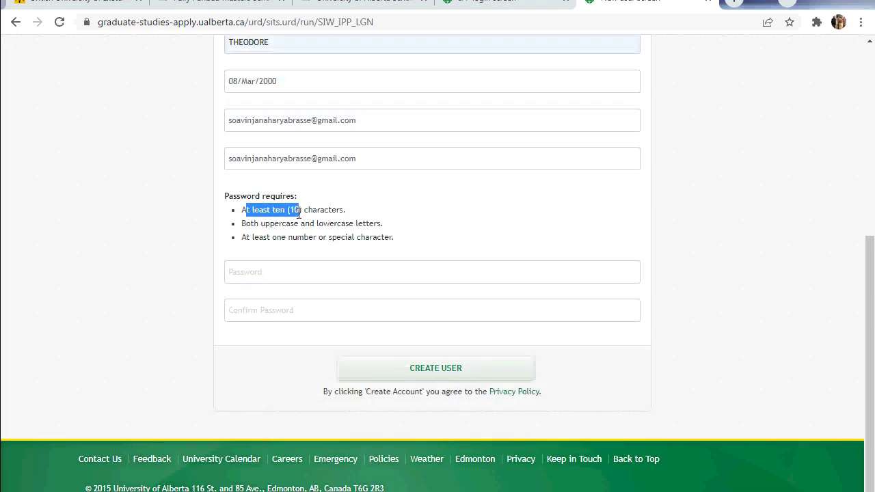
click(256, 278)
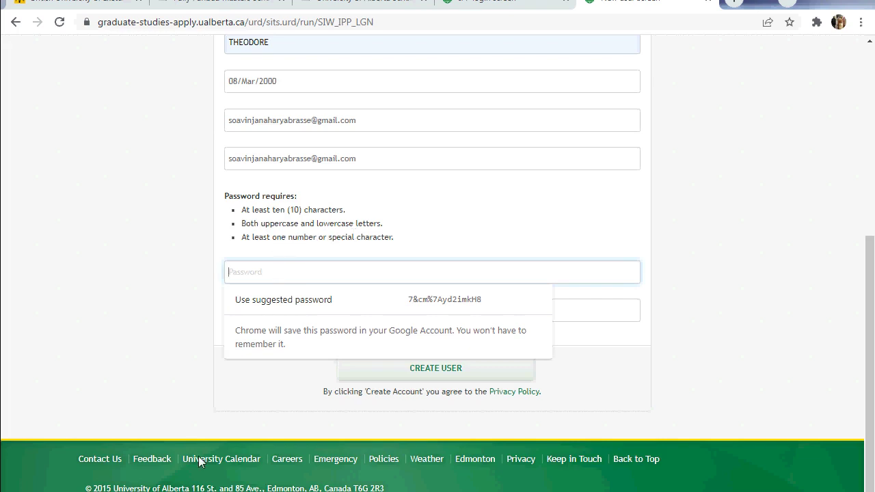
text(Son)
key(BackSpace)
key(BackSpace)
key(BackSpace)
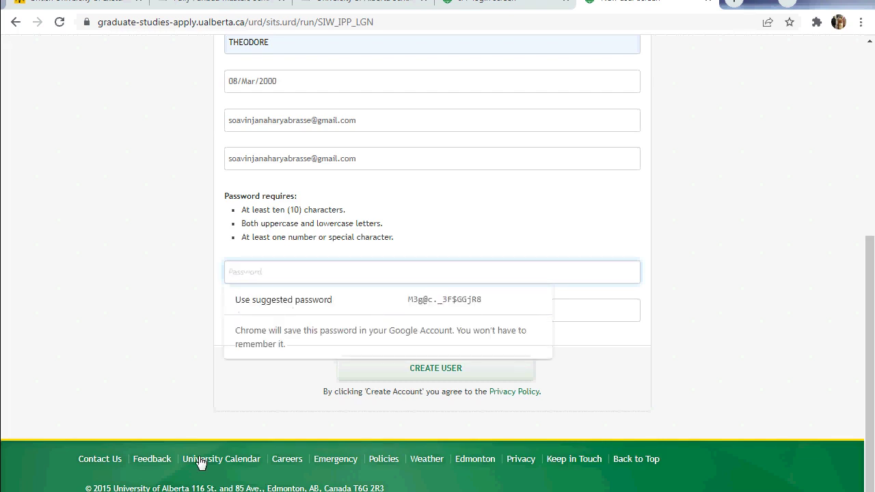
text(••••••)
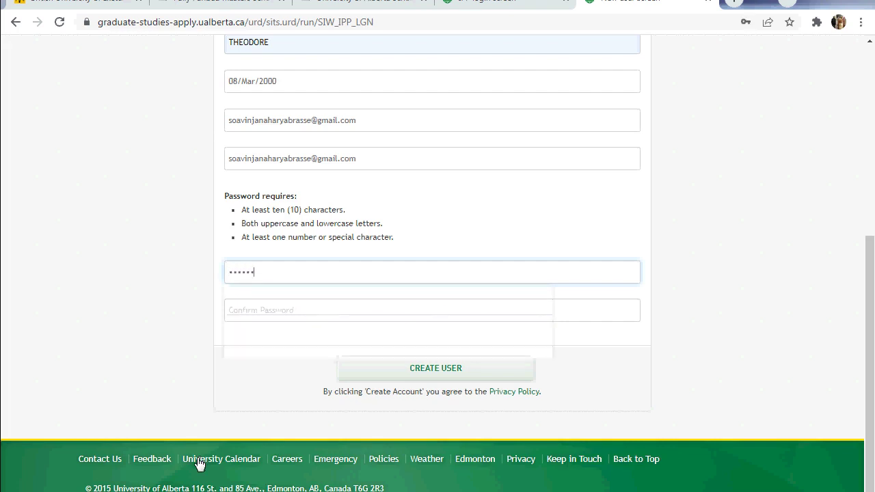
text(•••)
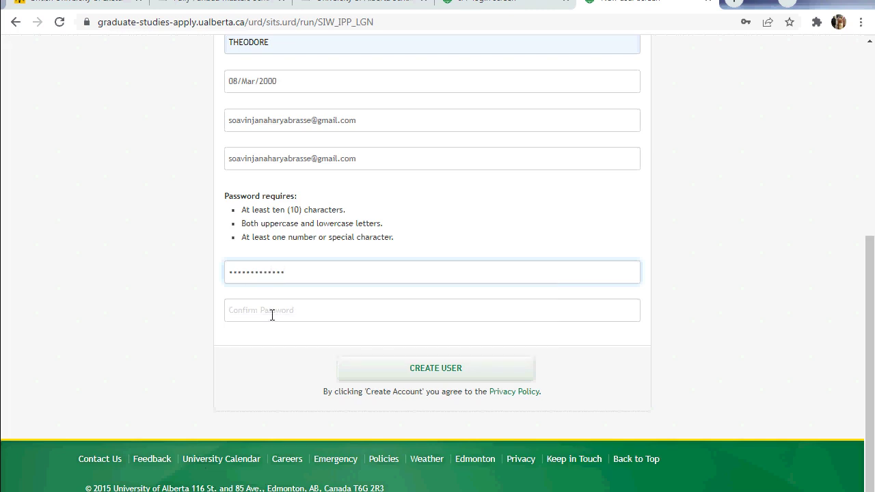
Complete the matching Confirm Password entry, adding the final special character via the on-screen keyboard
click(270, 311)
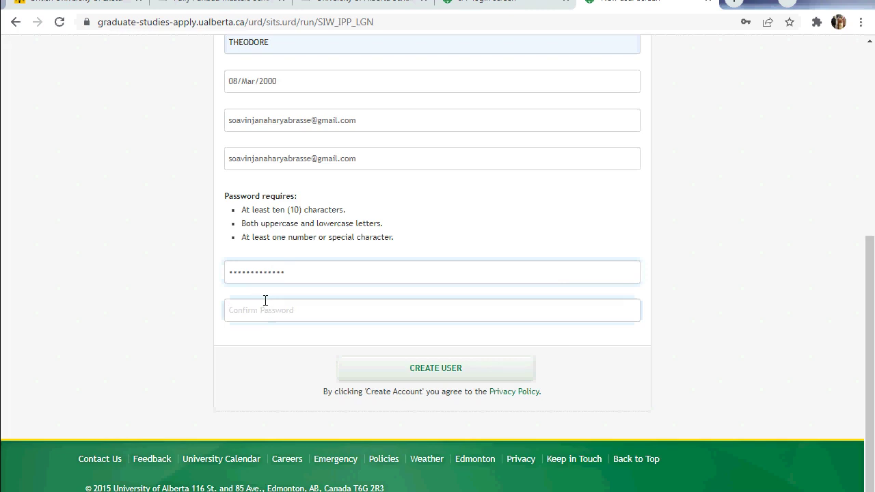
text(•••)
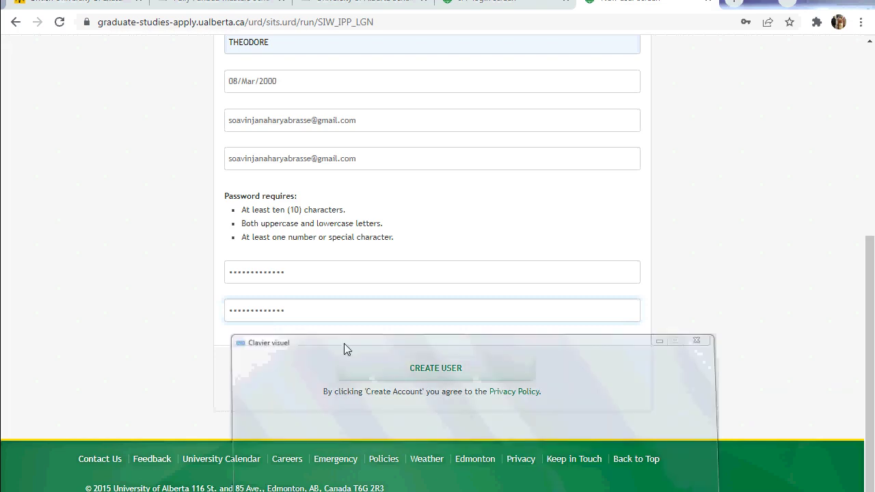
click(296, 278)
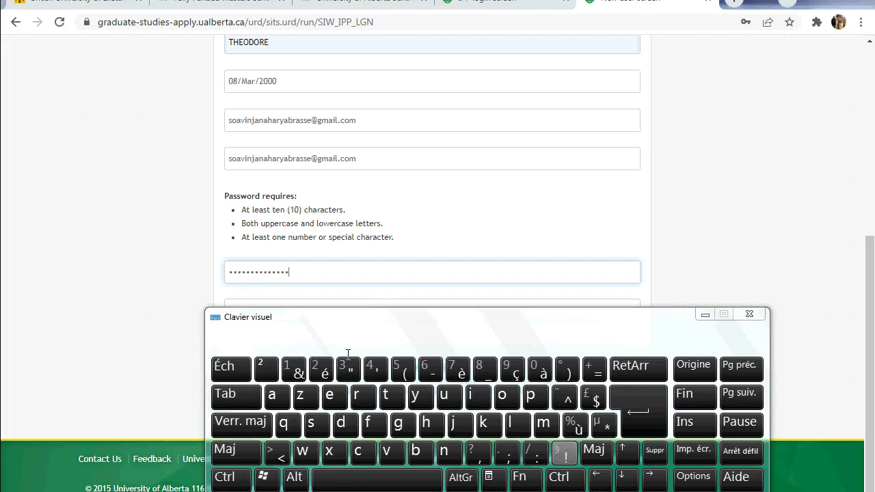
drag(345, 326, 284, 352)
click(295, 308)
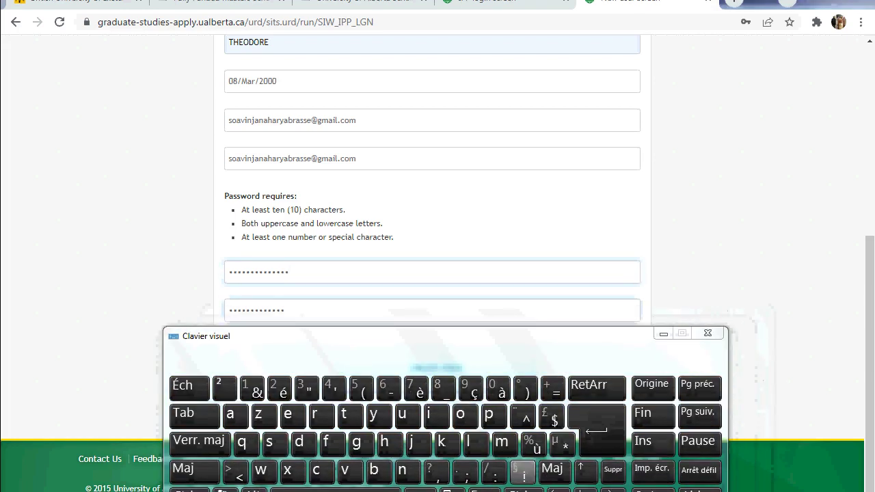
click(523, 471)
click(664, 334)
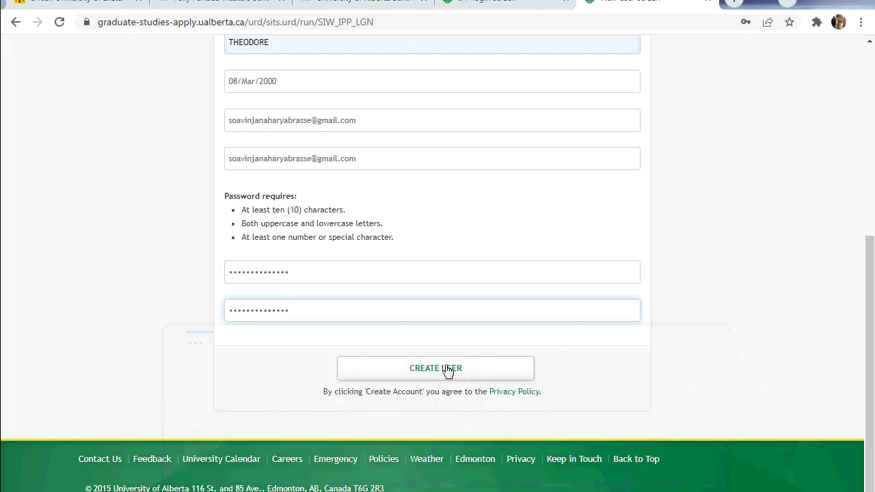
Create the applicant account and let Chrome save its password
click(443, 367)
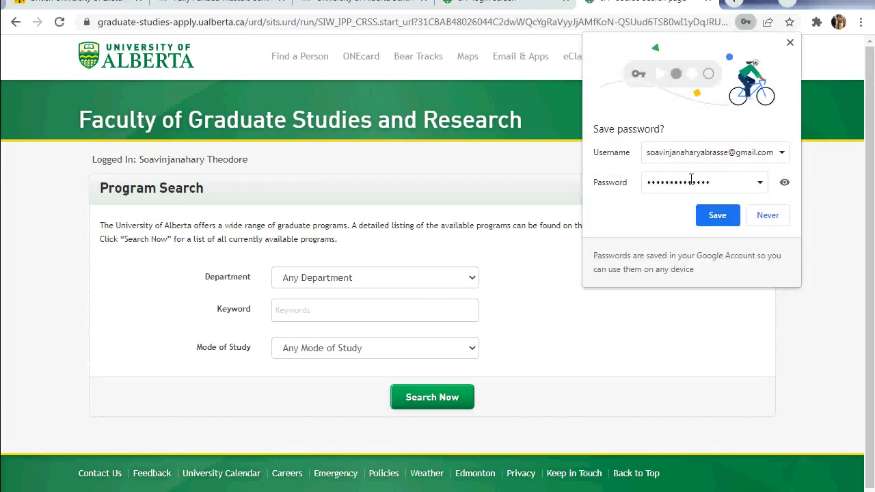
click(711, 218)
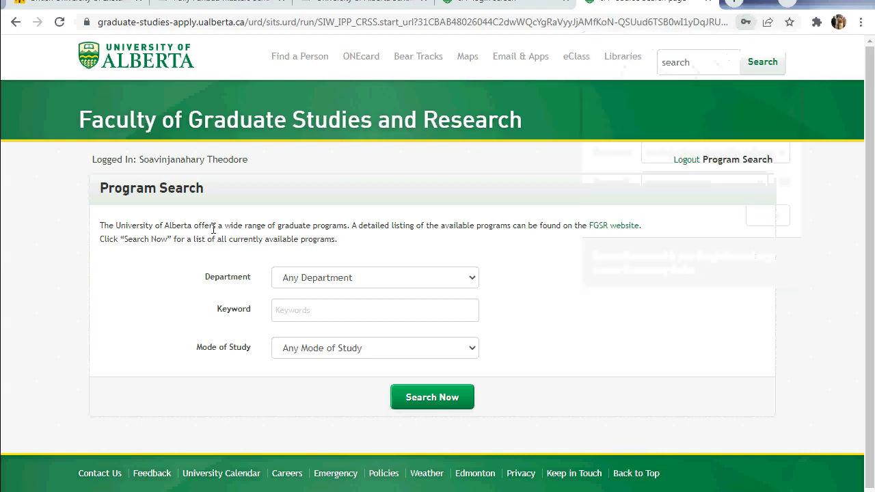
scroll(211, 230, down, 1)
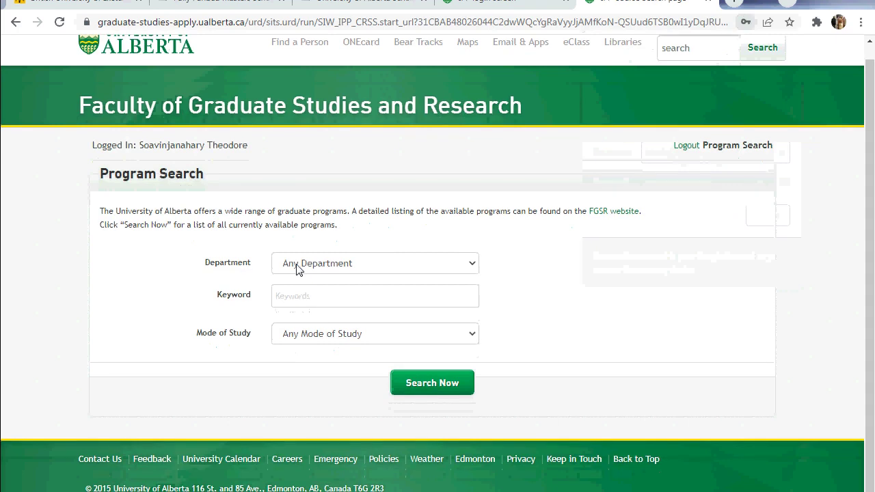
Set the program search Department to Civil and Environmental Engineering
click(464, 271)
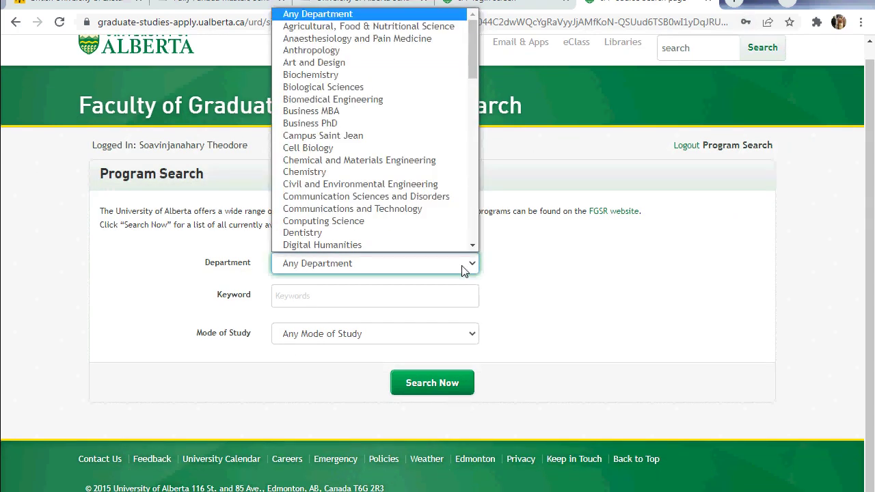
scroll(420, 85, down, 3)
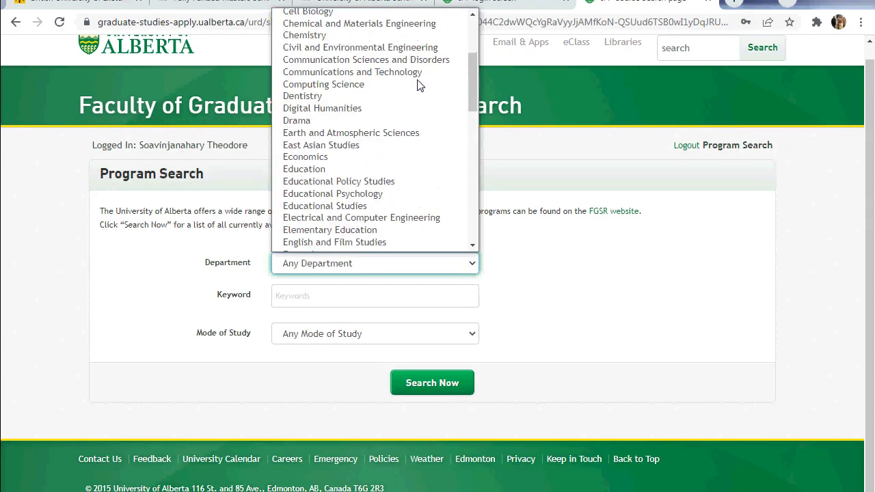
scroll(383, 119, down, 2)
scroll(354, 122, down, 8)
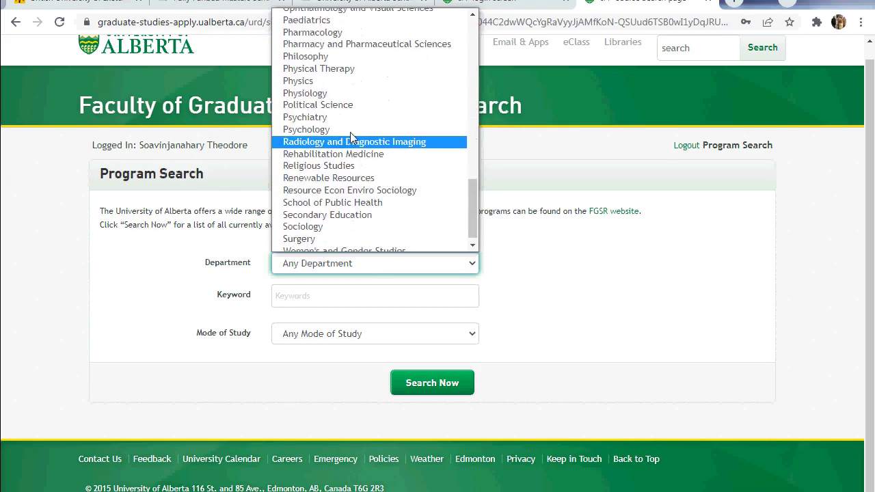
scroll(350, 136, up, 12)
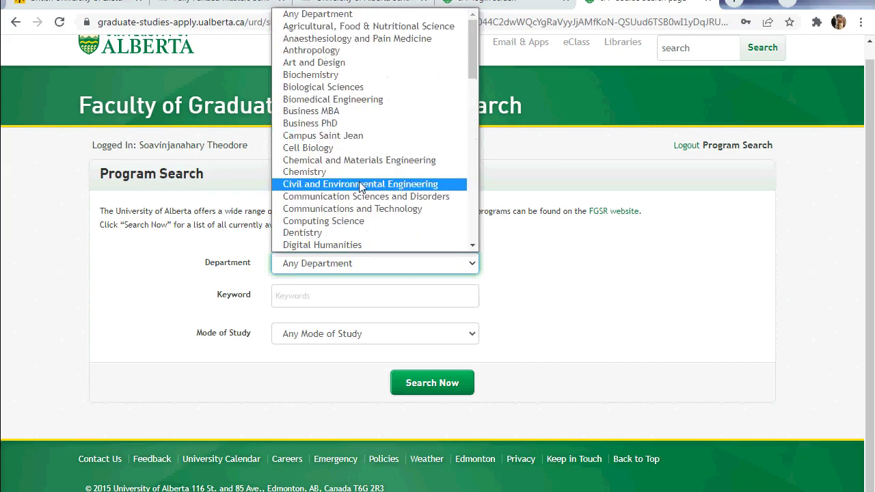
click(362, 185)
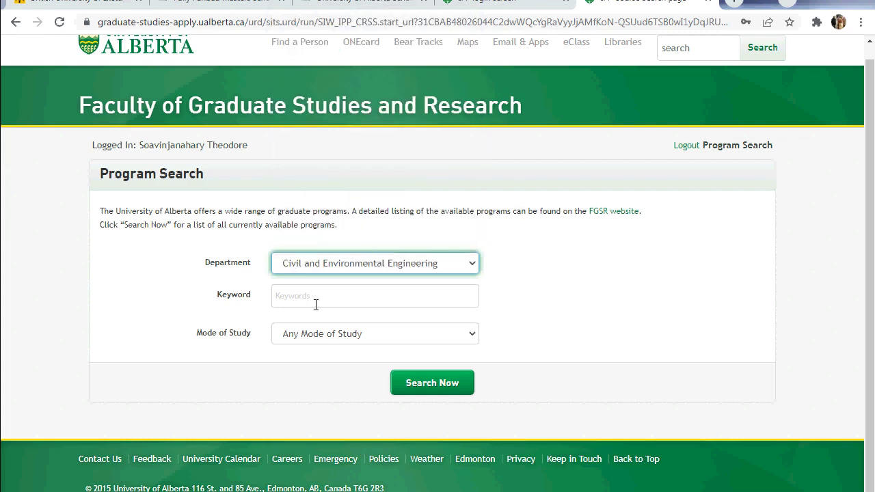
click(435, 335)
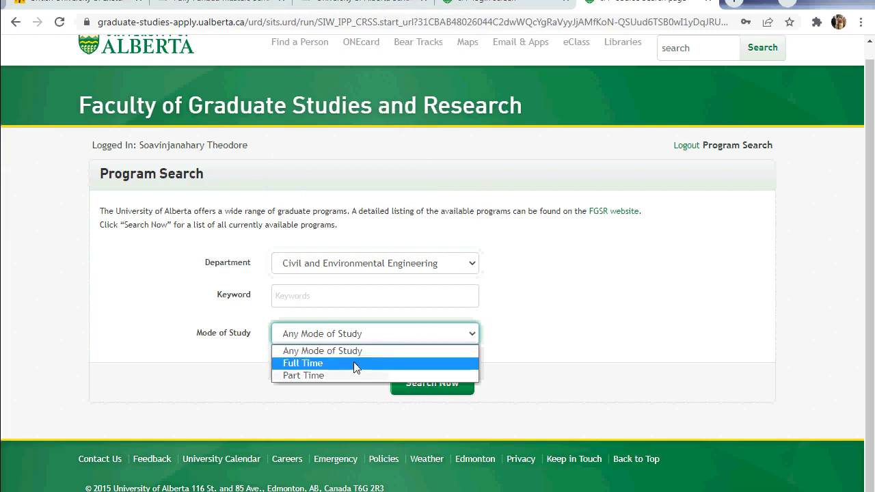
Search Full Time programs and scroll the 33 results down to the Master of Science (Thes) entries
click(308, 364)
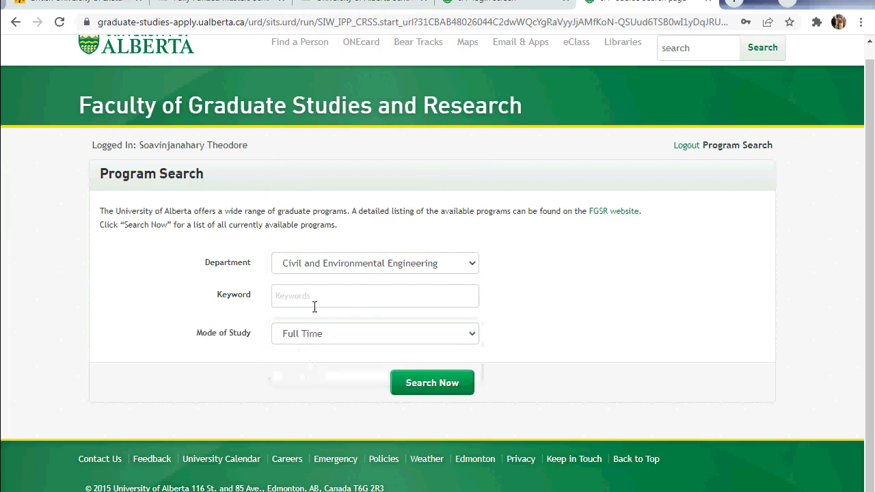
click(313, 302)
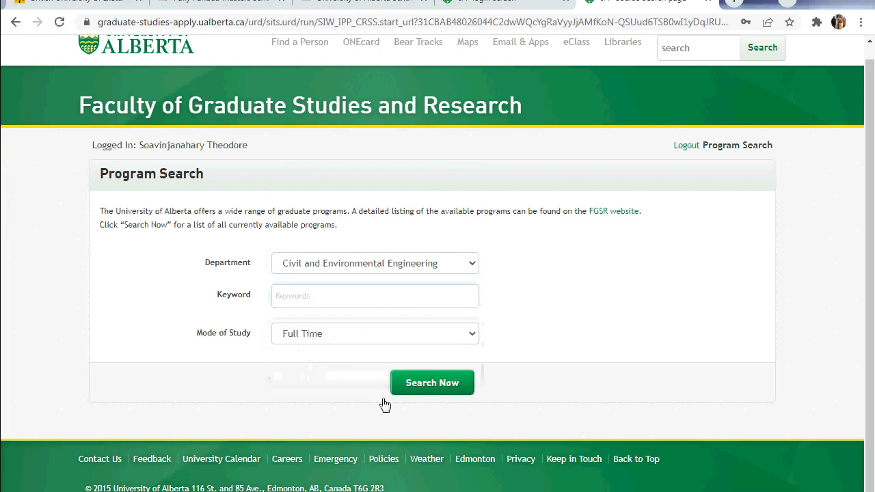
click(425, 386)
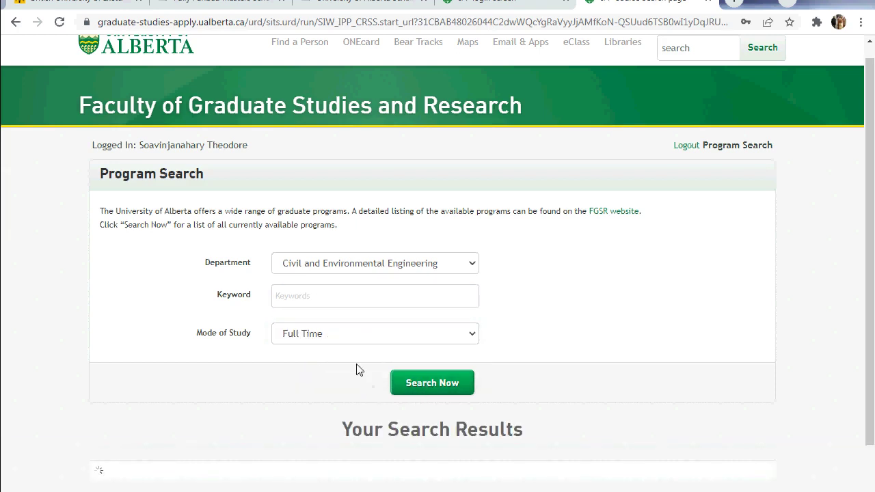
scroll(357, 369, down, 2)
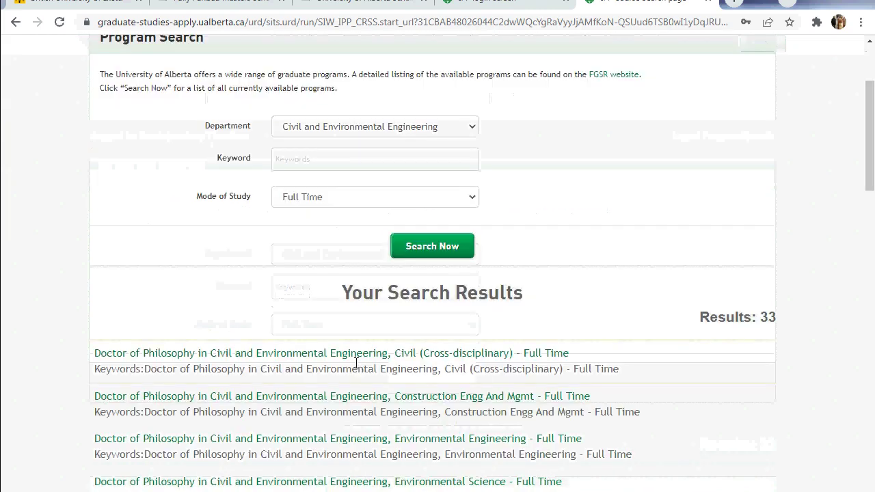
scroll(356, 362, down, 3)
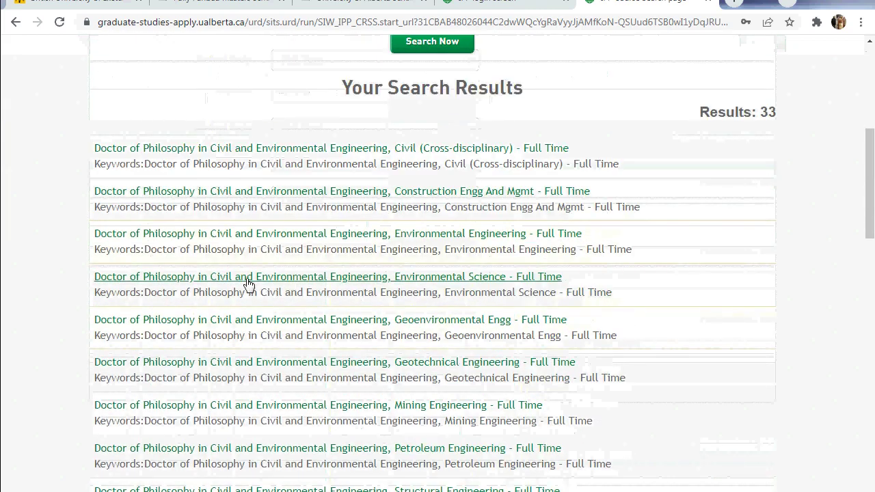
scroll(211, 308, down, 2)
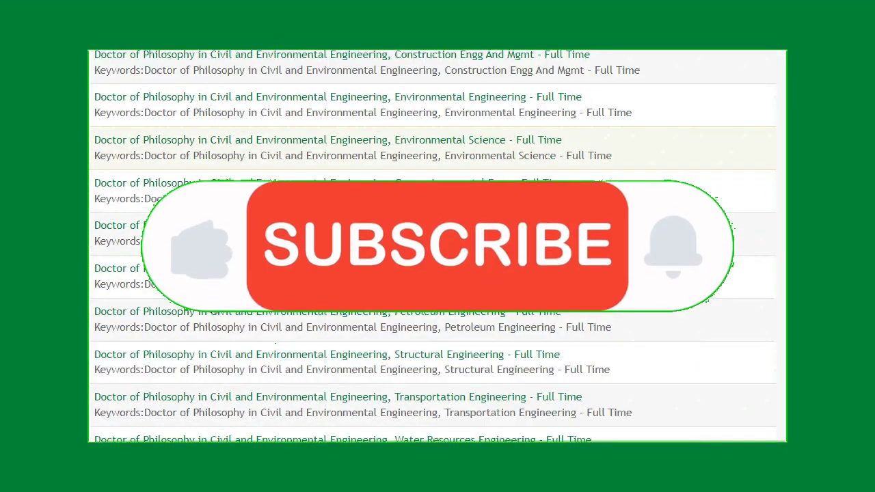
scroll(438, 273, down, 4)
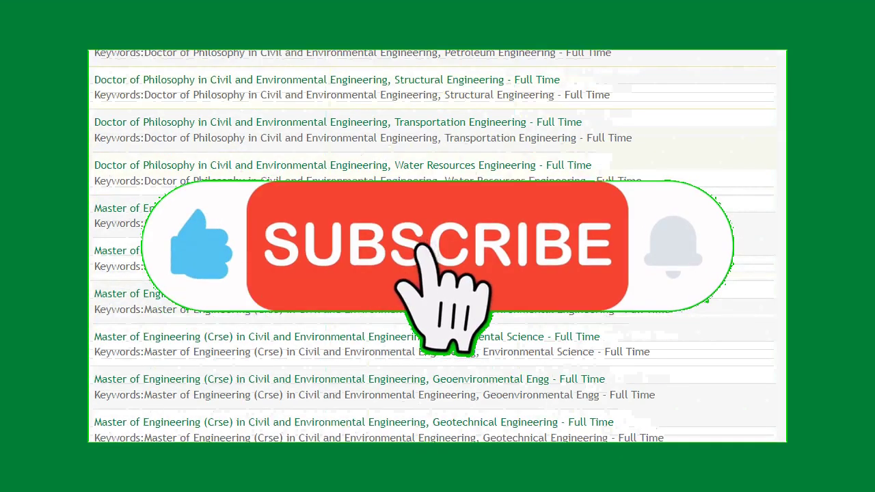
scroll(438, 274, down, 2)
scroll(437, 273, down, 4)
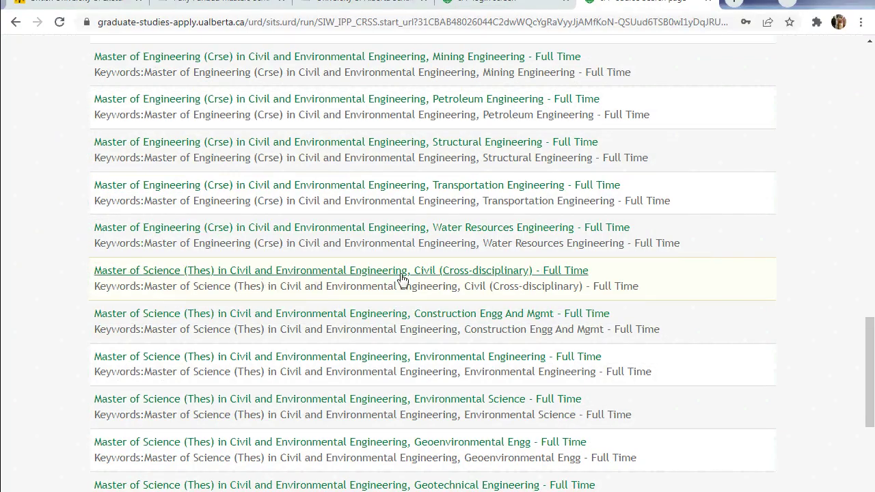
Apply to MSc (Thes) Civil (Cross-disciplinary) Full Time for September 2022, accepting the Important Note
click(376, 279)
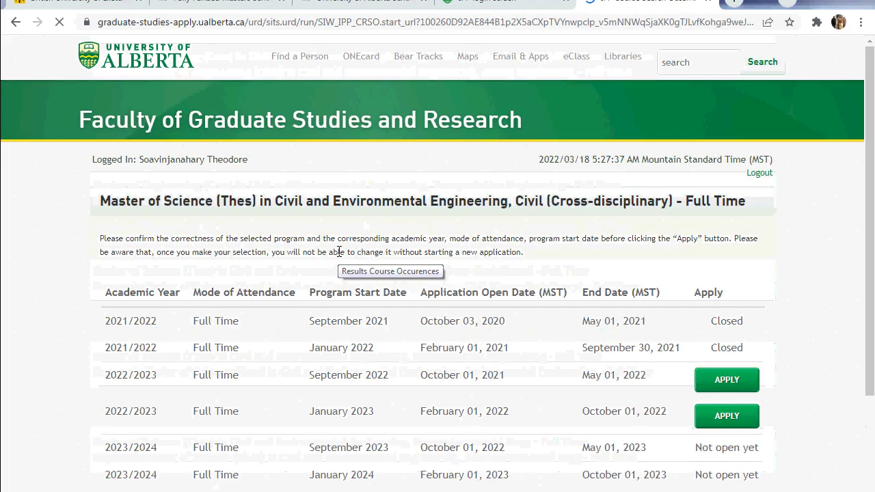
scroll(339, 251, down, 1)
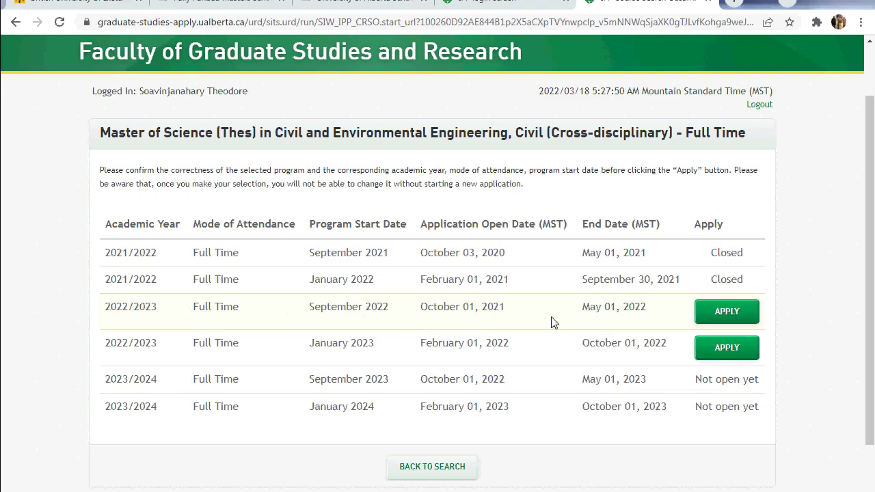
click(728, 317)
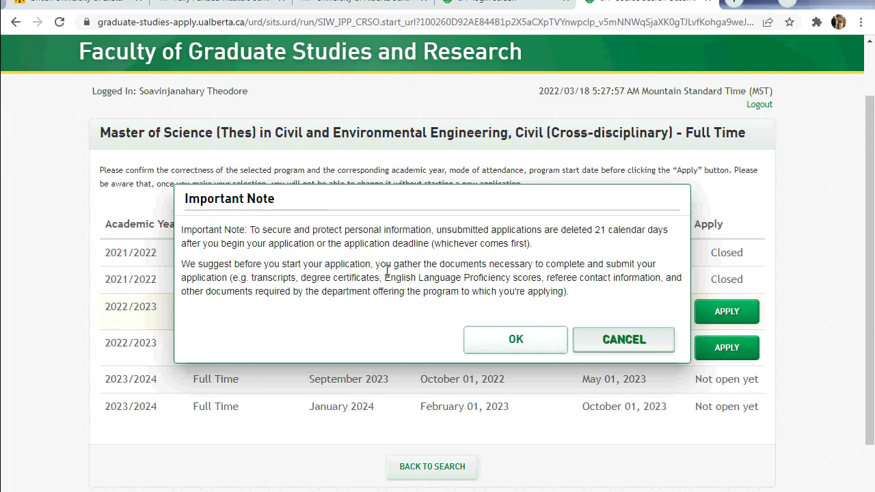
scroll(318, 212, down, 2)
click(517, 265)
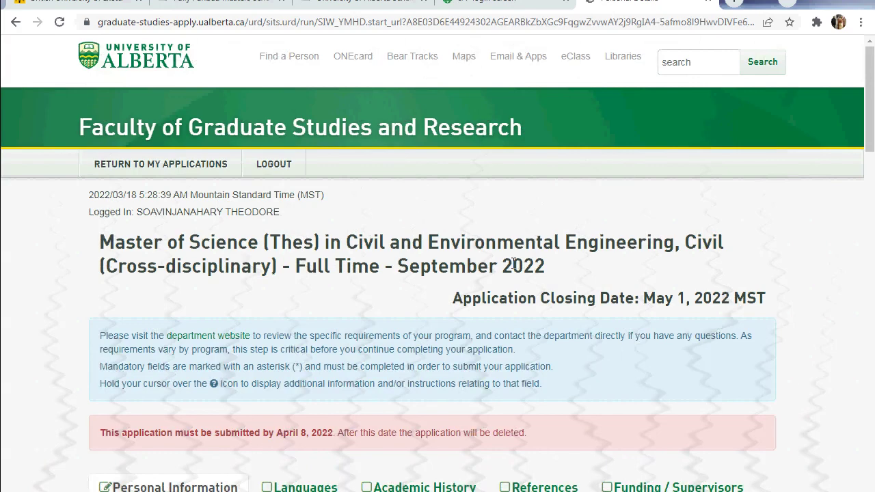
scroll(514, 264, down, 1)
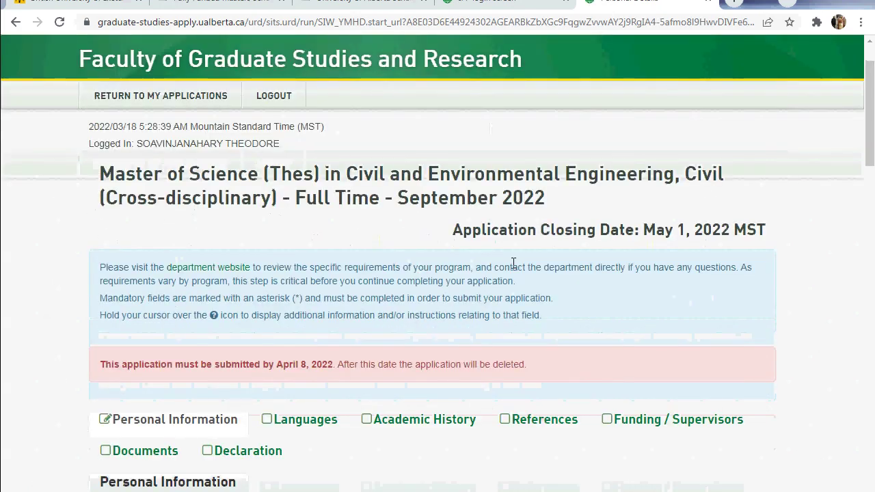
scroll(514, 264, up, 1)
scroll(509, 266, down, 7)
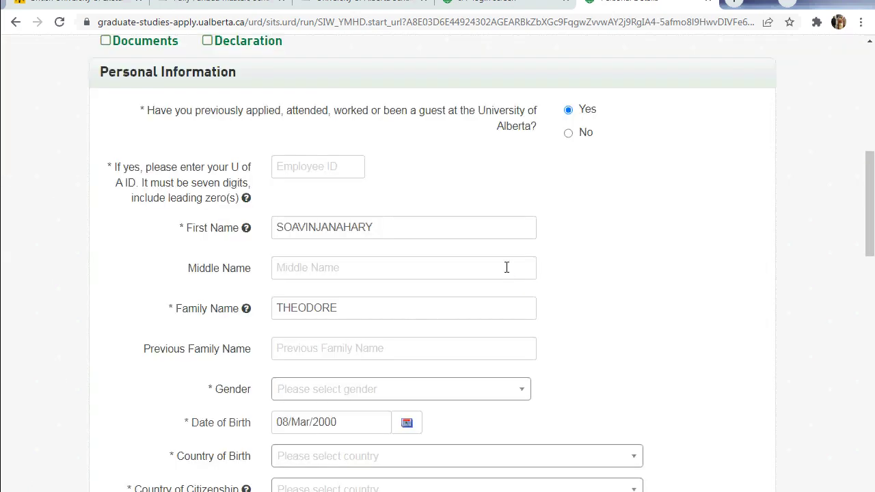
scroll(507, 268, up, 7)
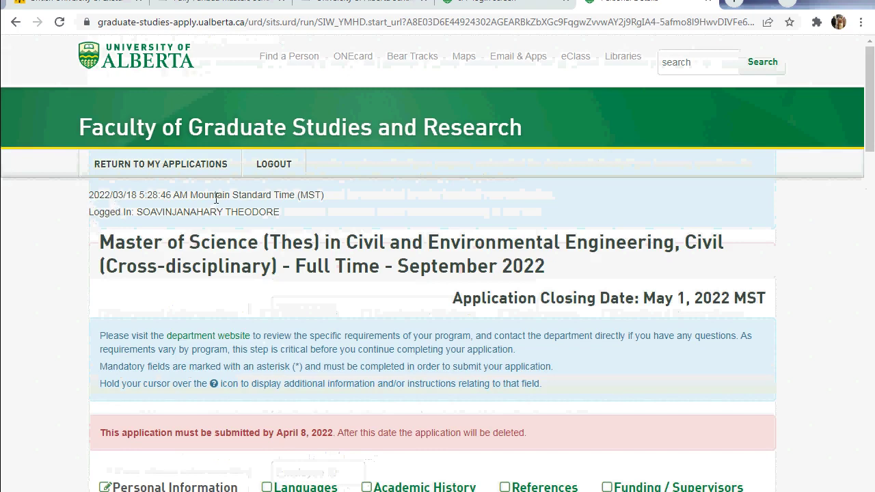
drag(94, 214, 335, 231)
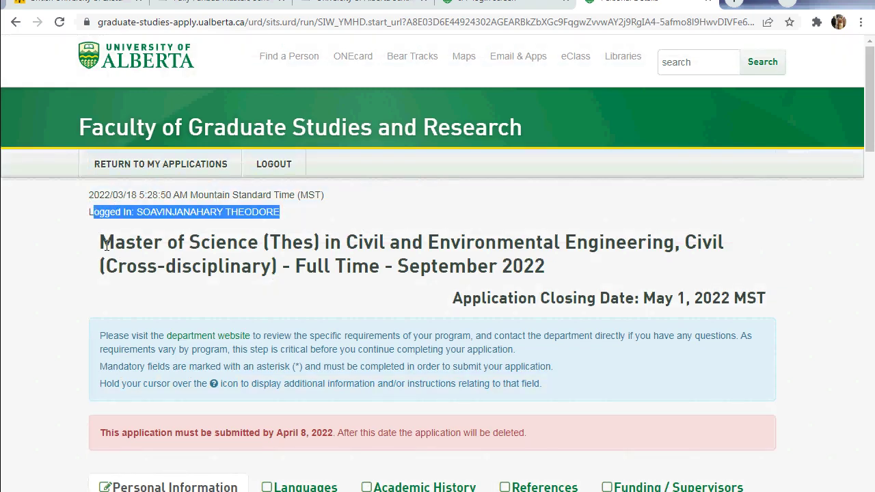
drag(100, 246, 607, 272)
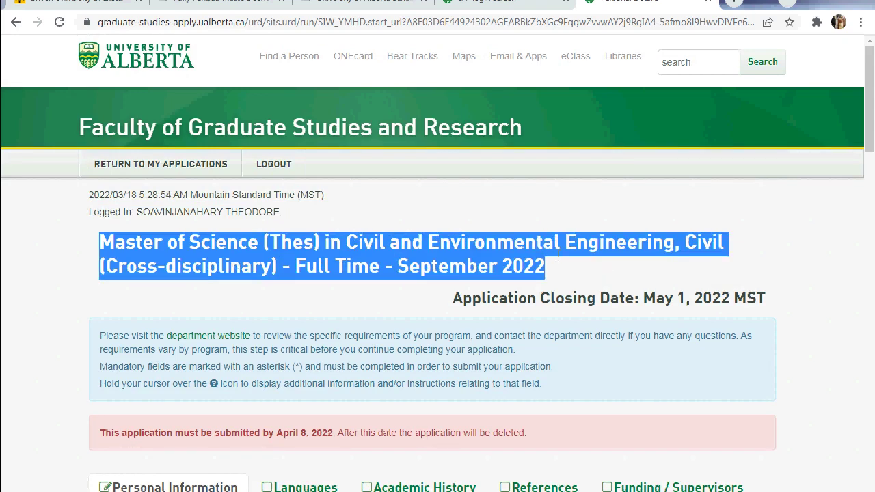
click(582, 270)
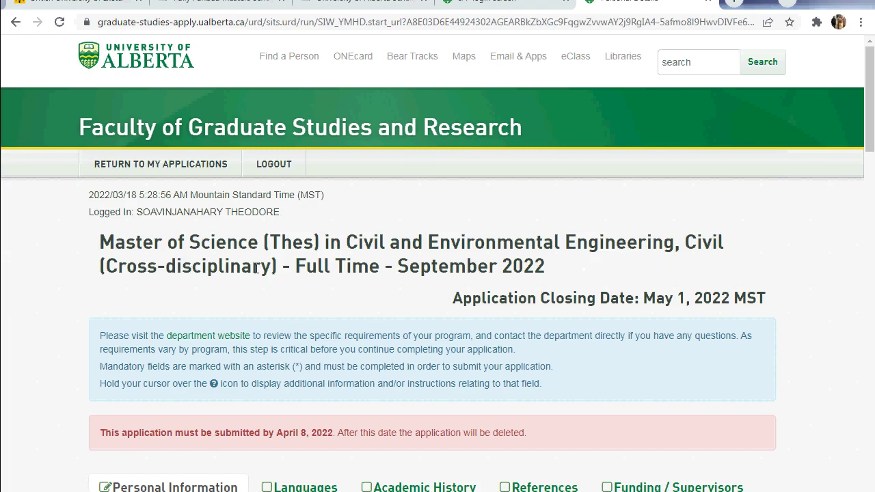
scroll(256, 269, down, 1)
drag(445, 232, 693, 233)
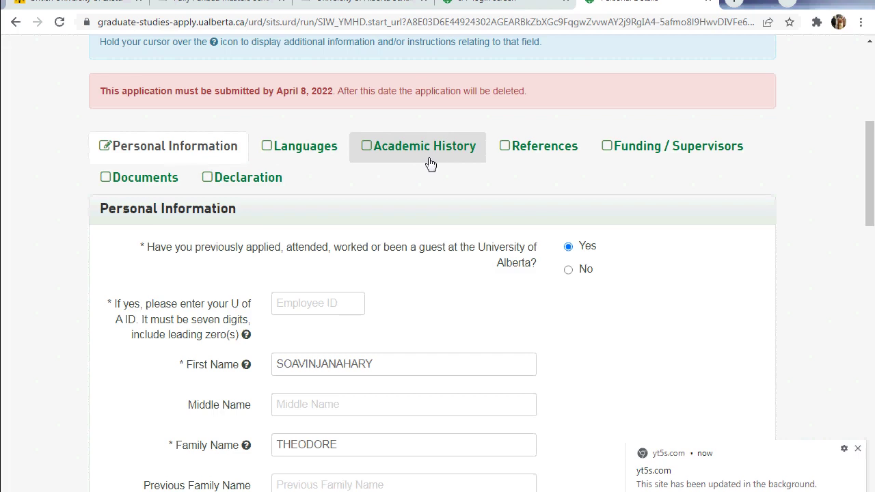
Dismiss the yt5s.com update notification while trying the Academic History and References sections
click(454, 161)
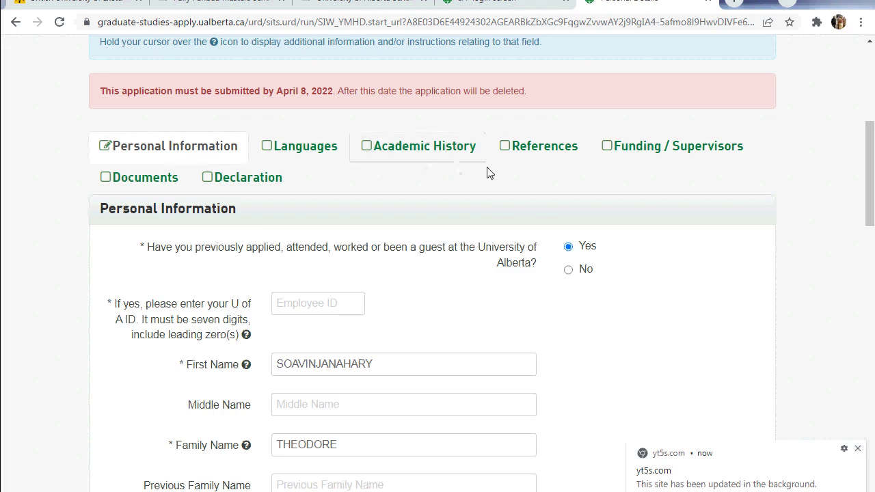
click(859, 450)
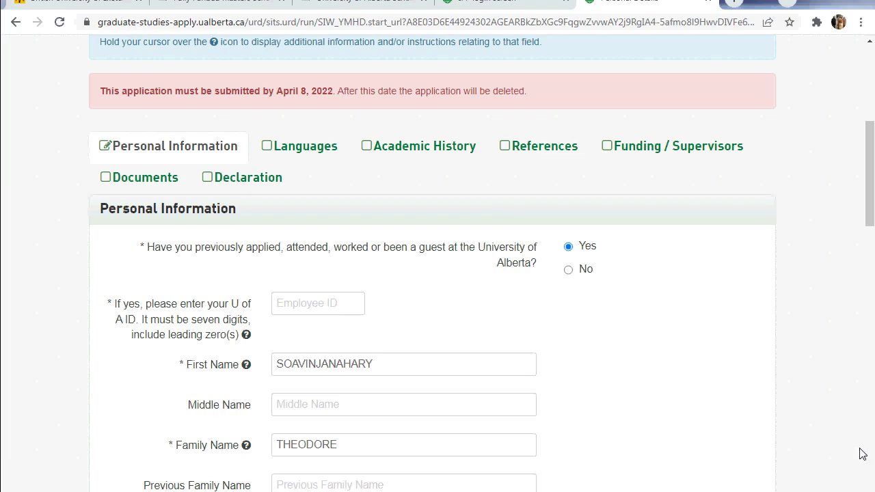
click(563, 158)
Scroll through the Personal Information form, save it, and return to the top
scroll(140, 197, down, 1)
scroll(150, 200, down, 2)
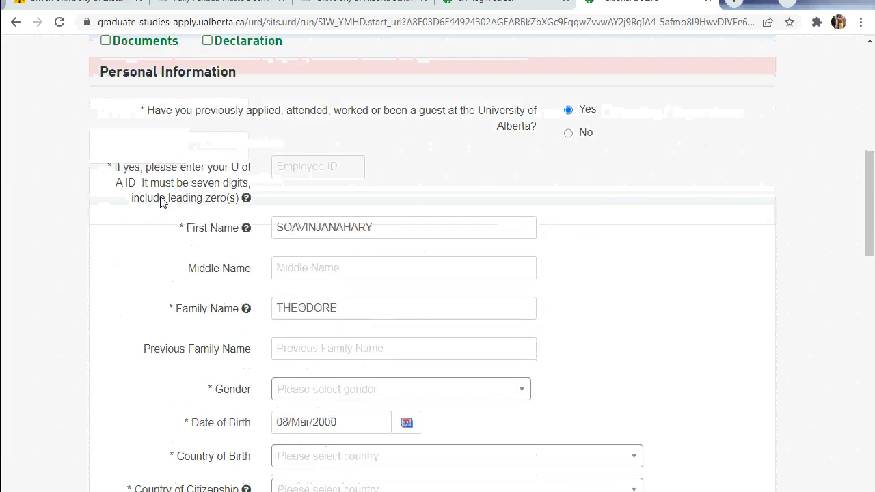
scroll(137, 96, up, 2)
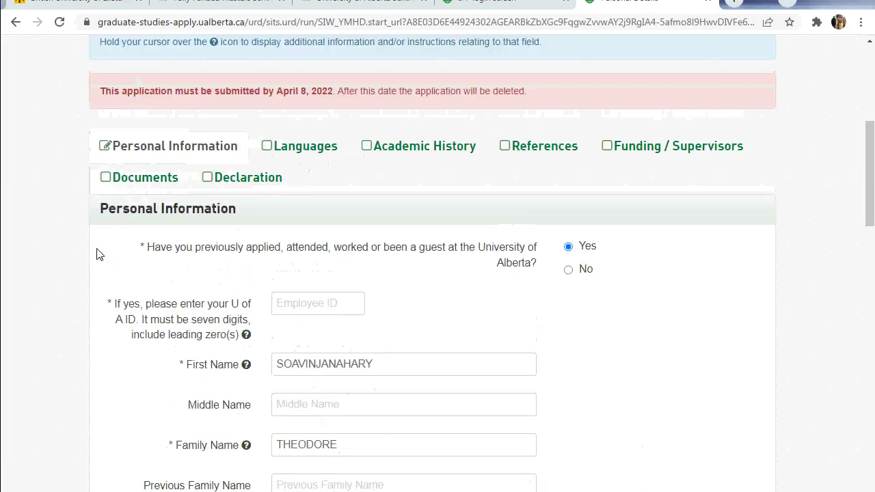
drag(104, 209, 247, 213)
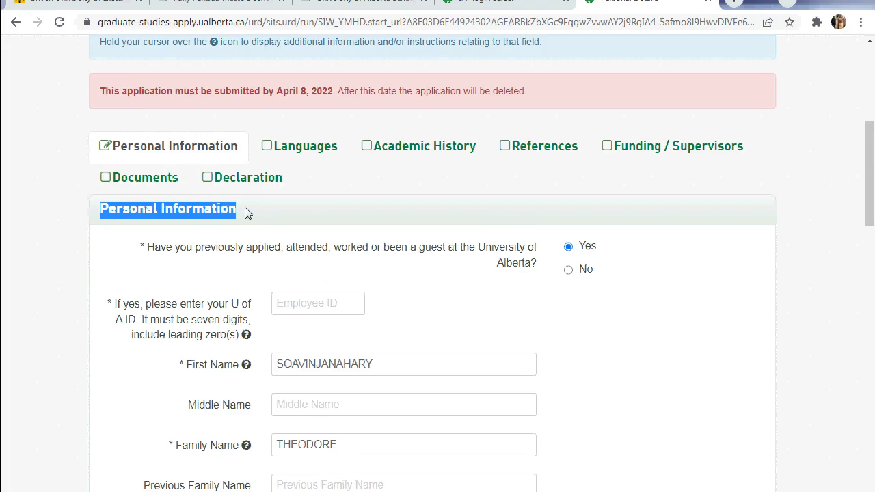
scroll(220, 205, down, 10)
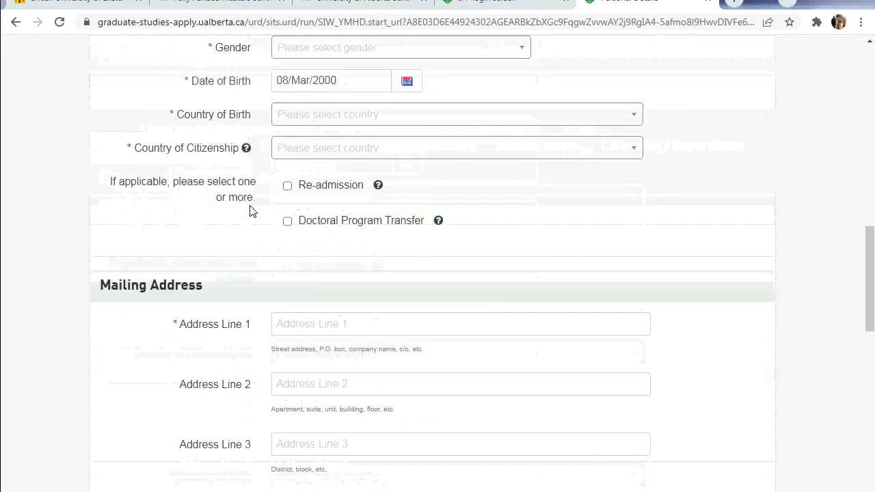
scroll(254, 214, down, 7)
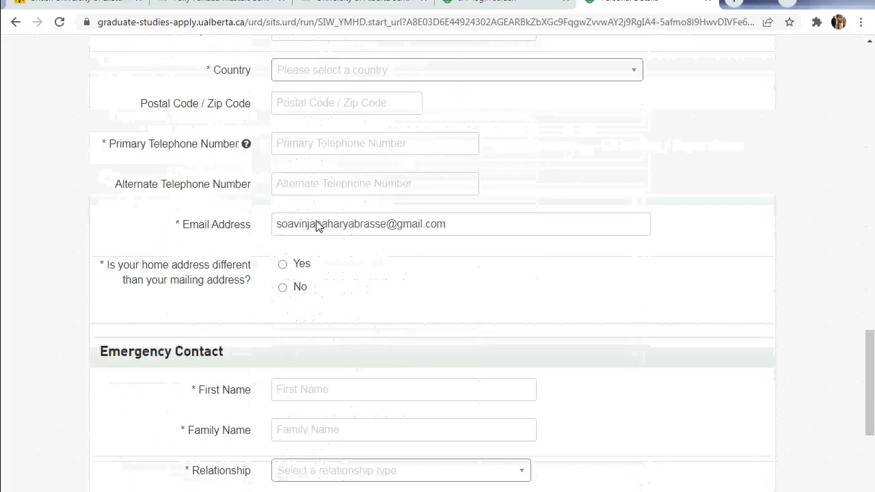
scroll(317, 227, down, 1)
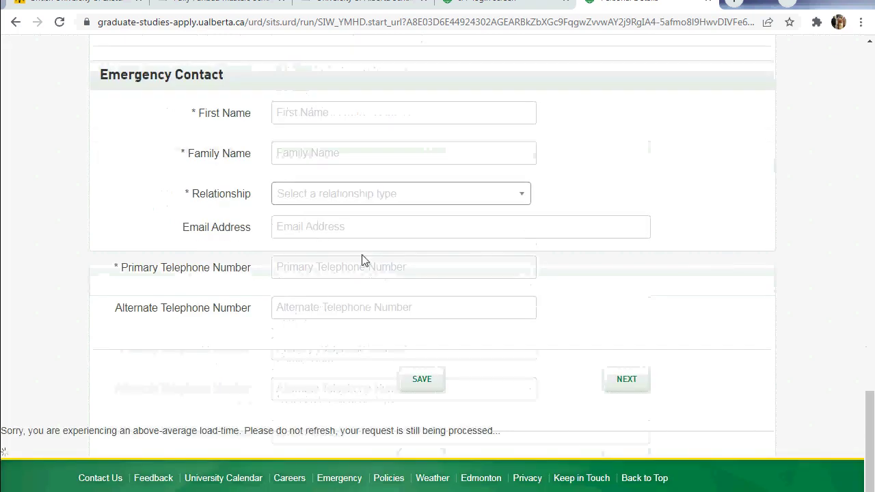
click(432, 381)
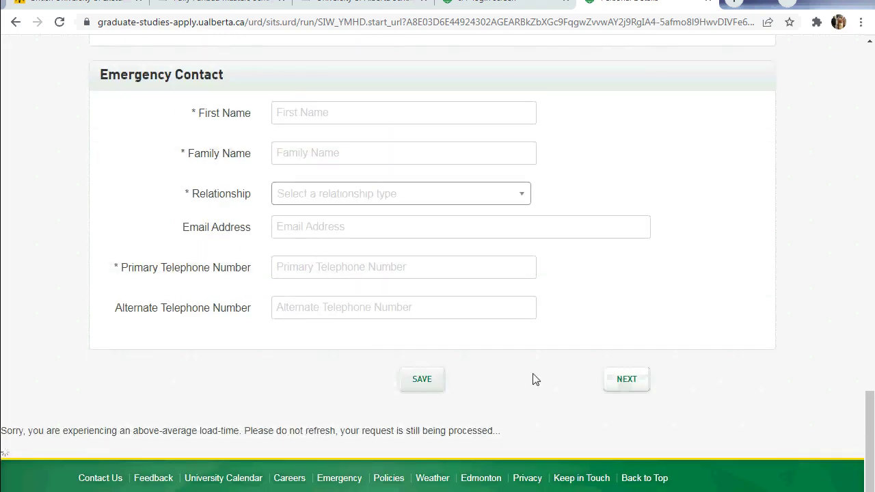
scroll(535, 380, up, 20)
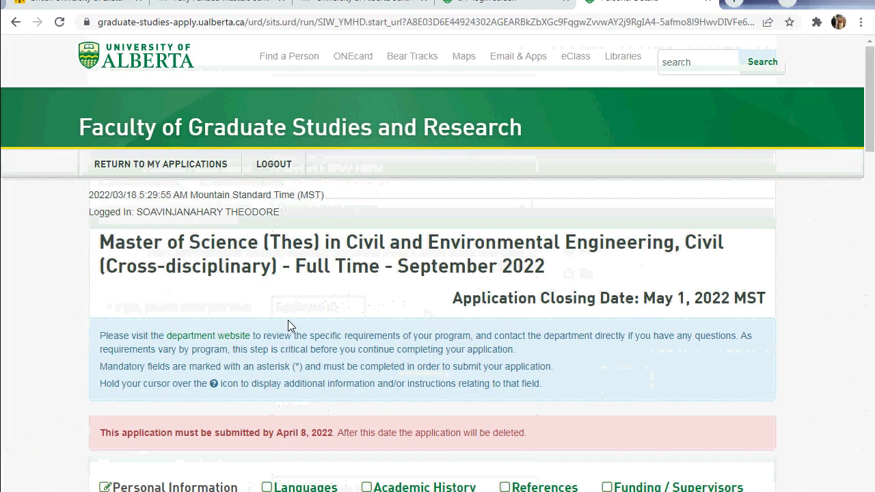
scroll(288, 320, down, 3)
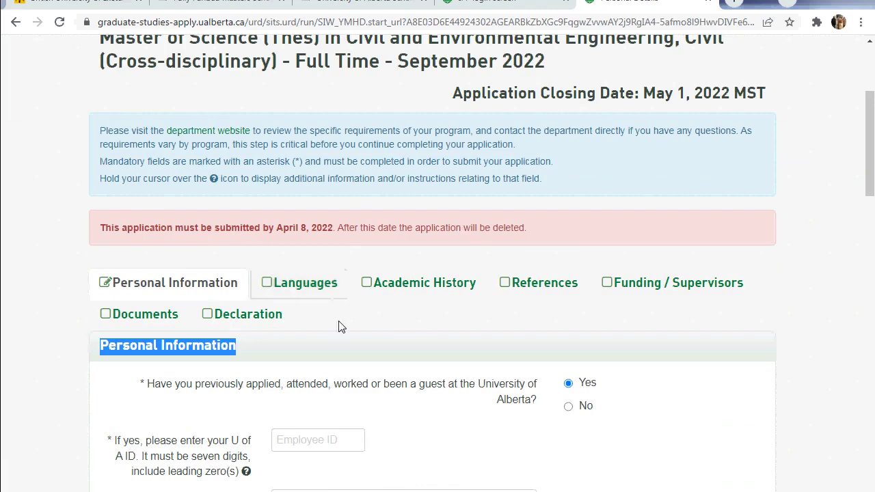
click(412, 315)
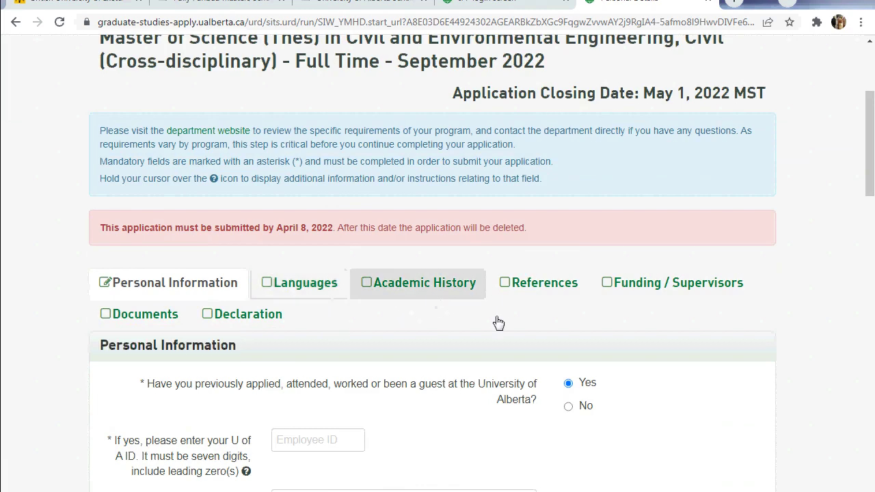
scroll(522, 368, down, 2)
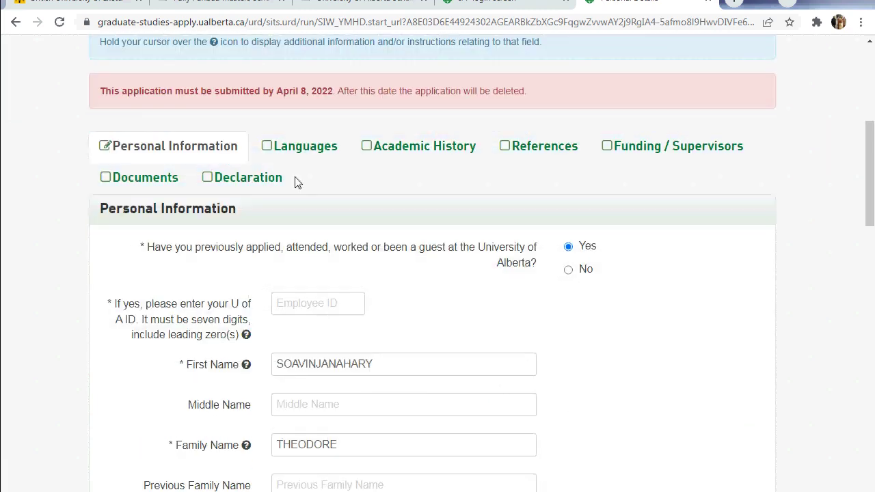
scroll(368, 221, down, 3)
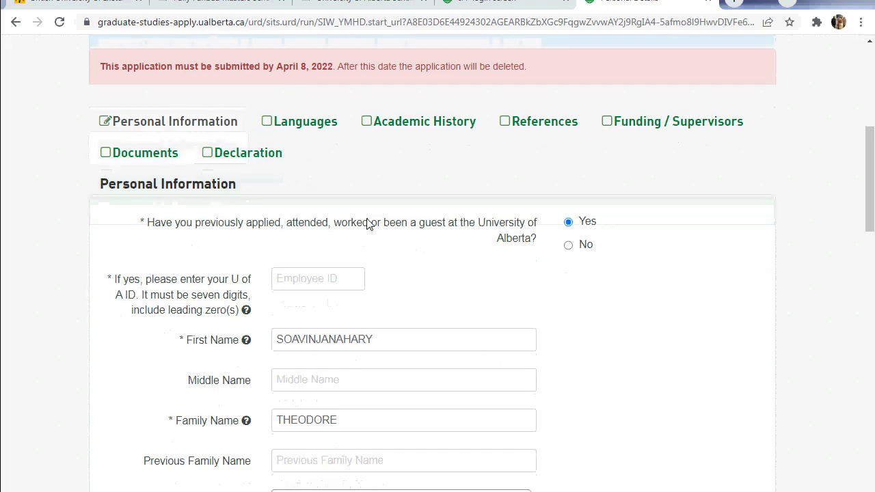
scroll(368, 218, down, 5)
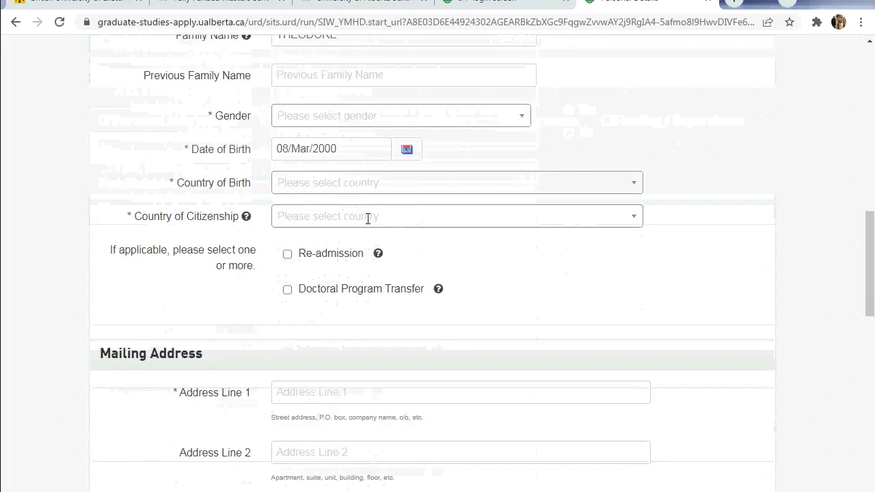
scroll(367, 219, down, 4)
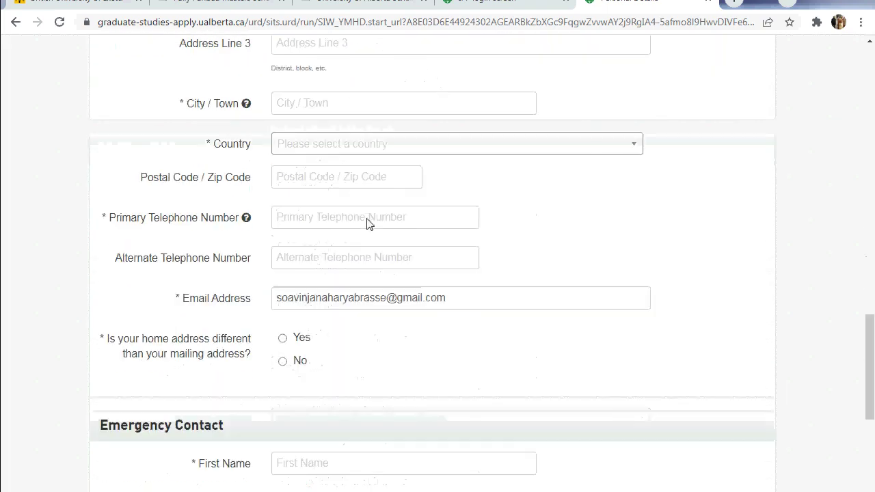
scroll(368, 219, down, 3)
scroll(368, 219, down, 1)
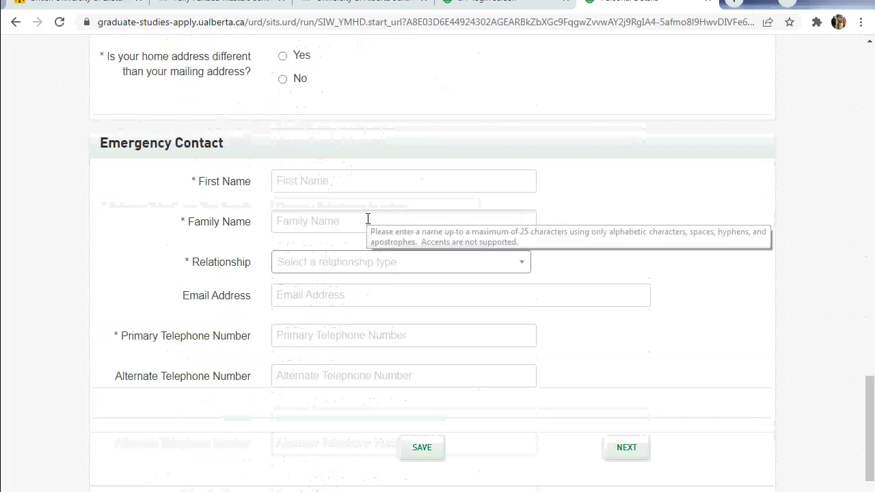
scroll(368, 219, down, 1)
scroll(367, 219, up, 5)
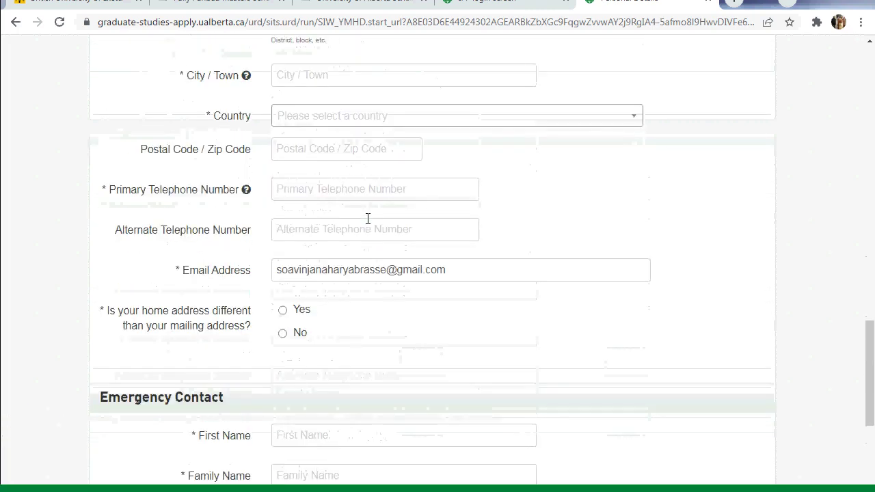
scroll(368, 219, up, 15)
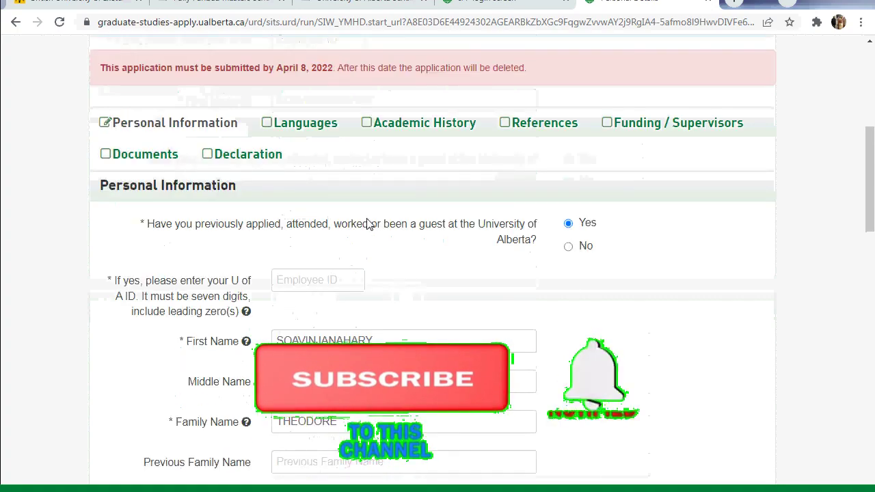
scroll(367, 224, up, 2)
scroll(368, 225, up, 2)
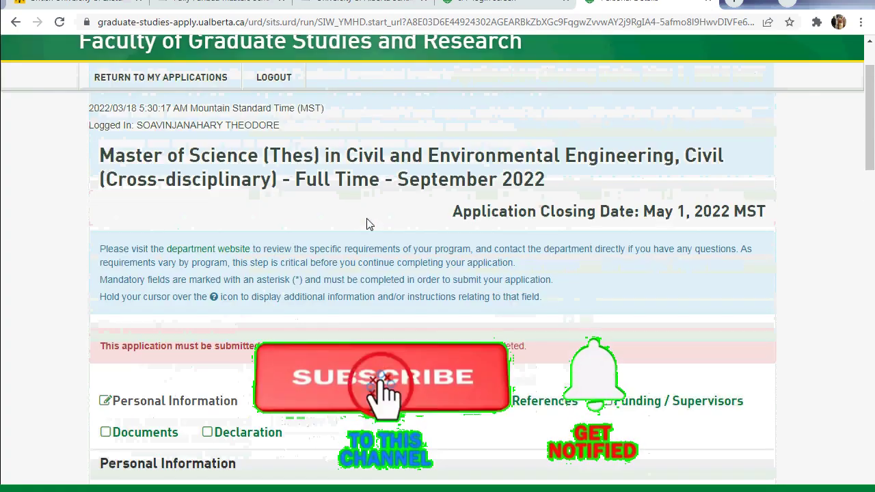
scroll(368, 224, up, 1)
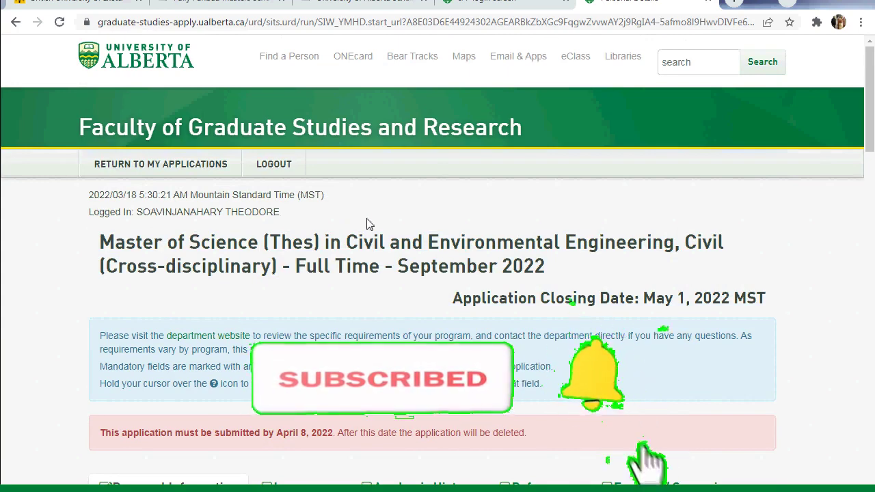
scroll(368, 224, down, 1)
scroll(368, 224, up, 1)
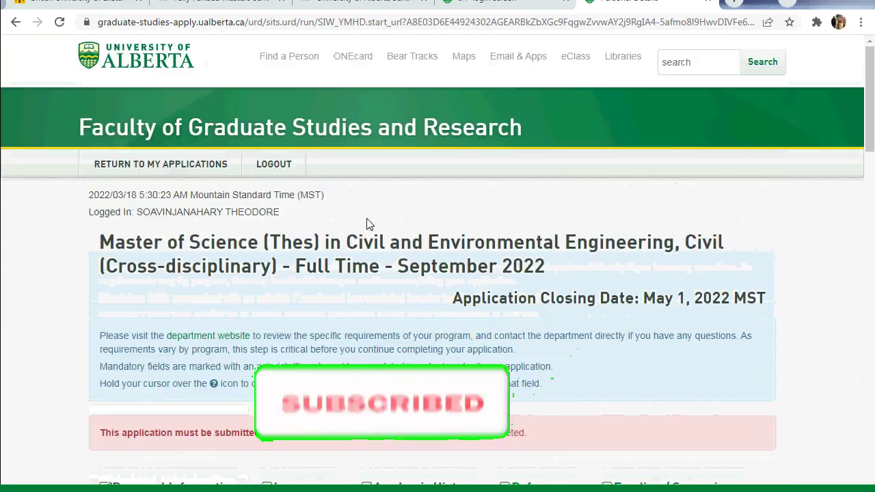